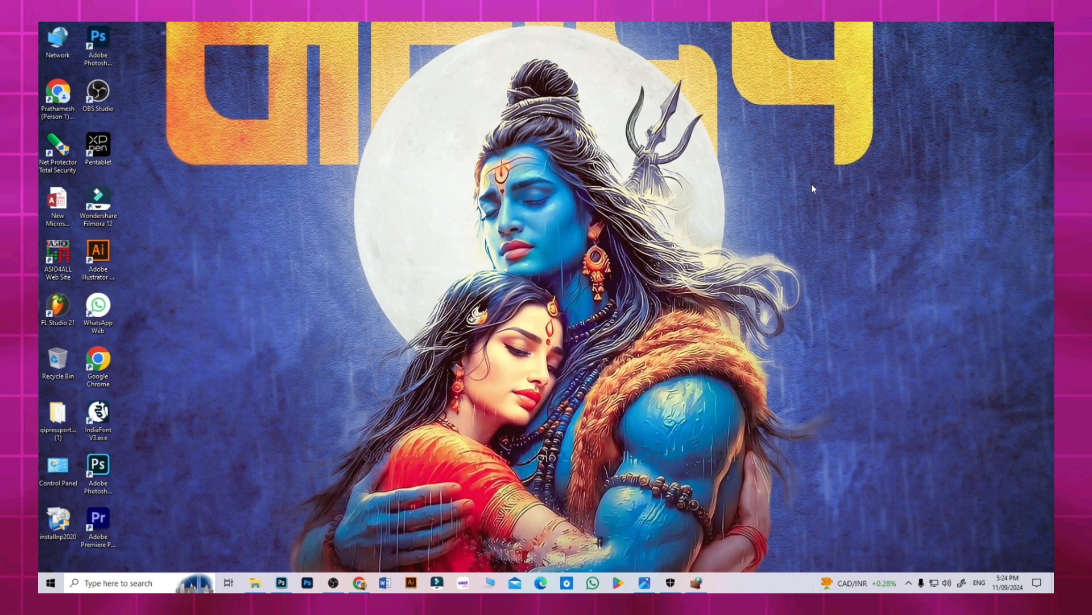
Step: Open the fontss folder in File Explorer and look through its list of TrueType font files
left_click(265, 588)
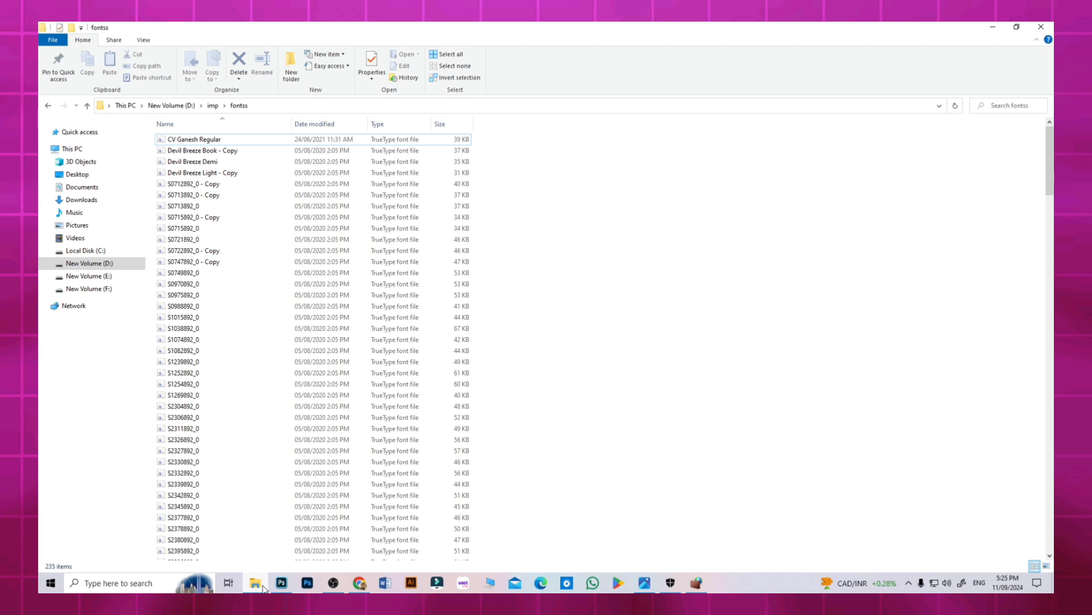
scroll(328, 380, "down", 8)
scroll(327, 380, "down", 12)
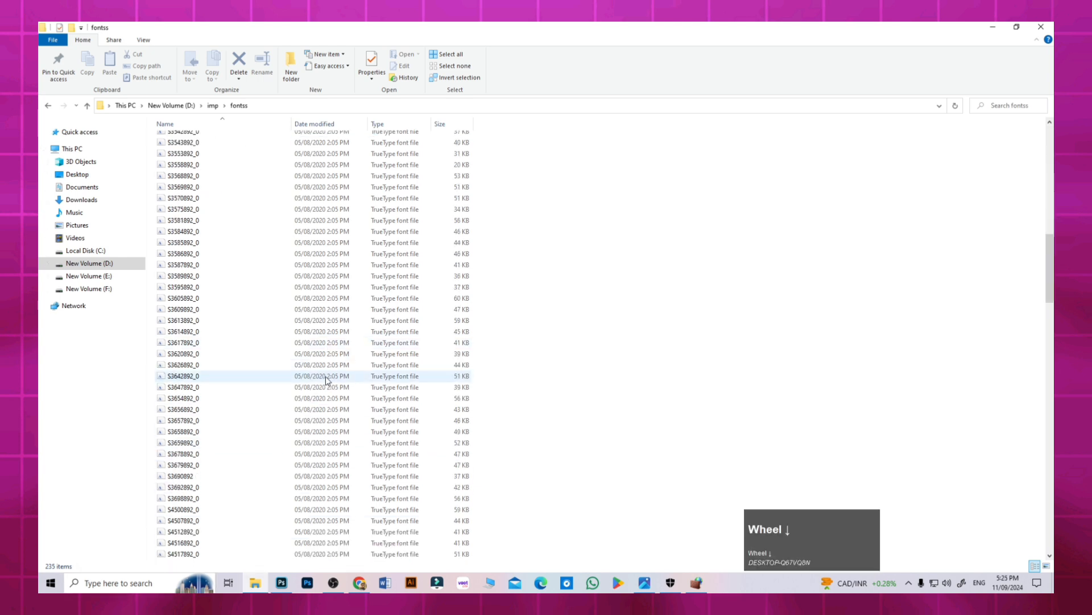
scroll(326, 378, "down", 8)
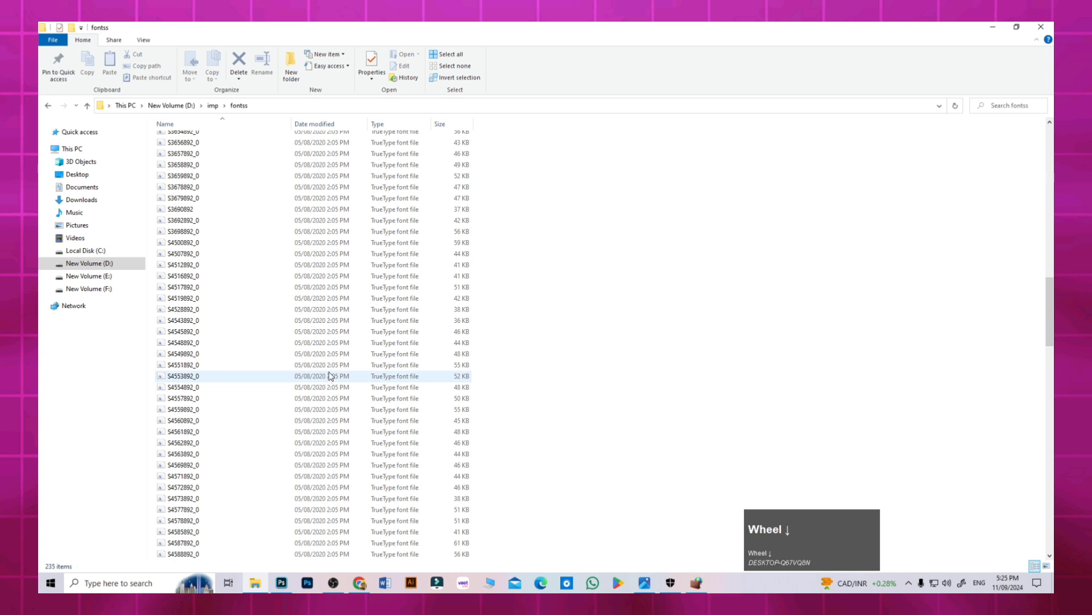
scroll(336, 369, "up", 20)
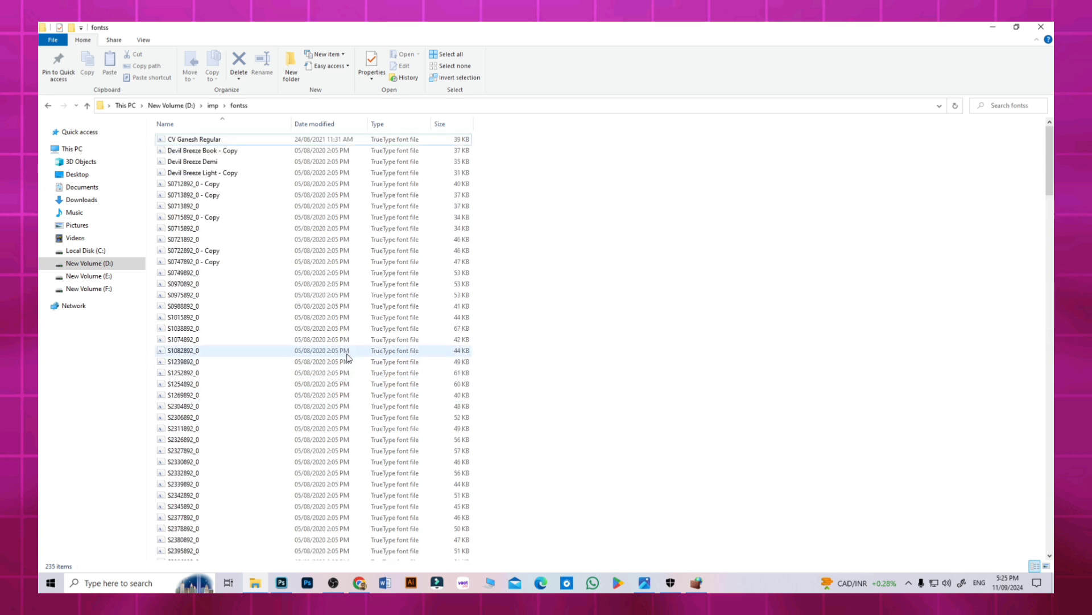
scroll(510, 279, "up", 1)
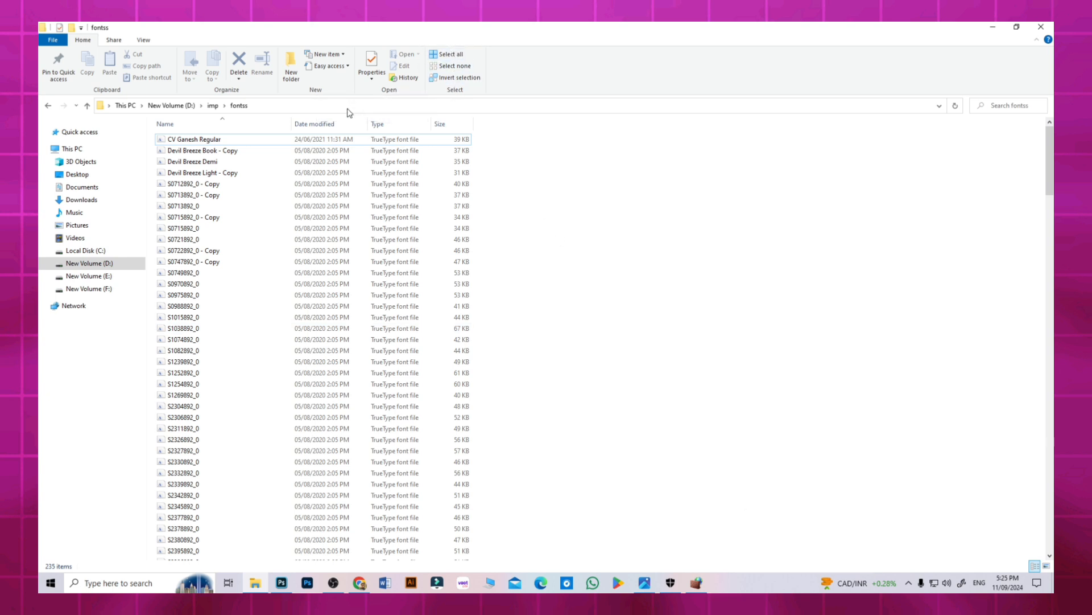
key("ctrl+a")
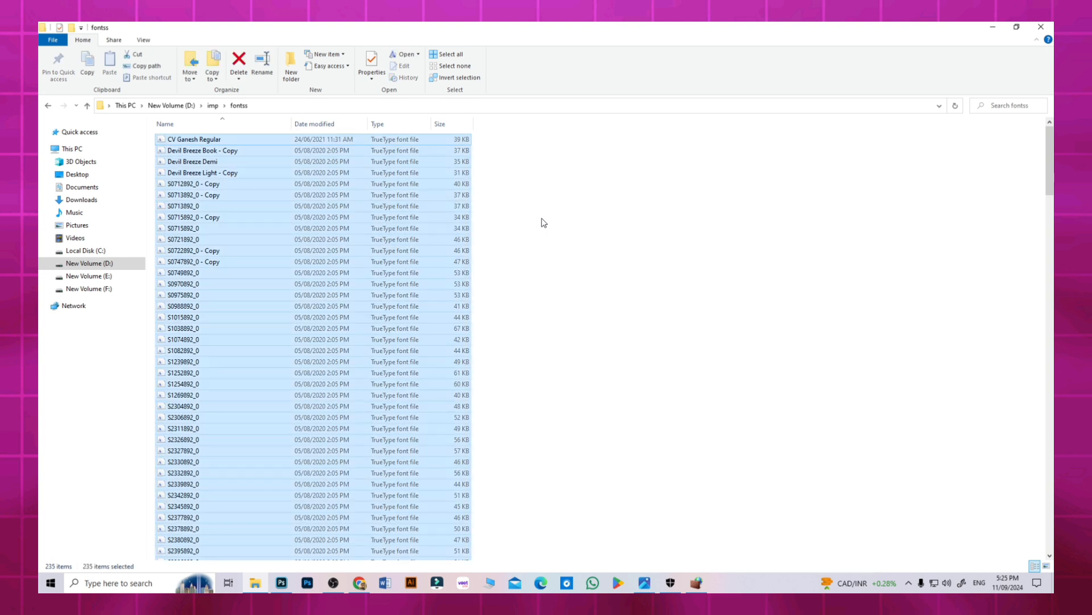
left_click(577, 203)
left_click_drag(536, 148, 408, 439)
left_click(677, 165)
scroll(565, 317, "up", 1)
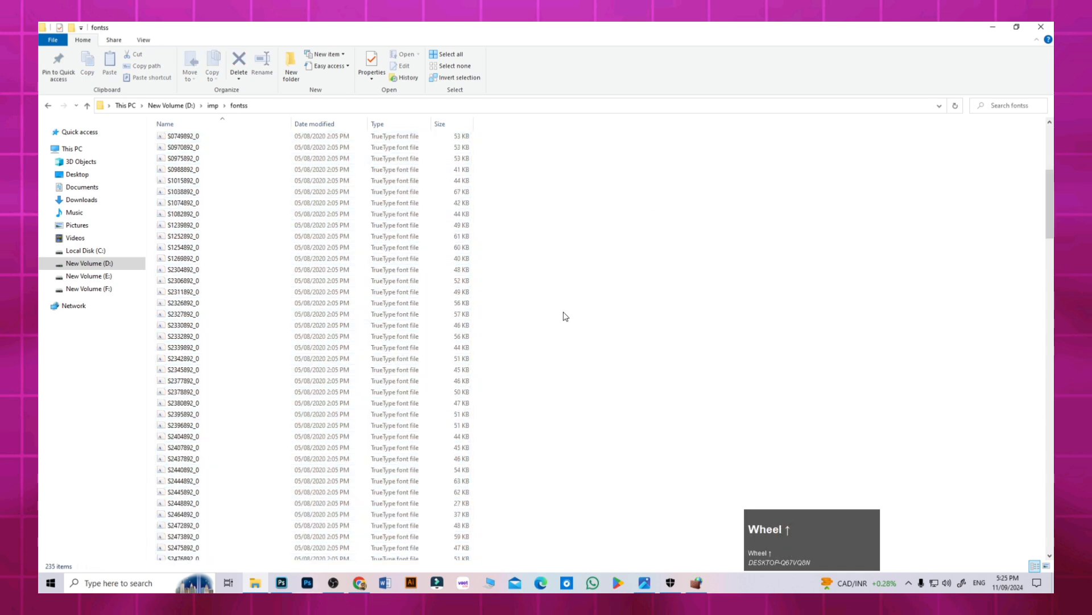
scroll(565, 316, "up", 4)
key("ctrl+a")
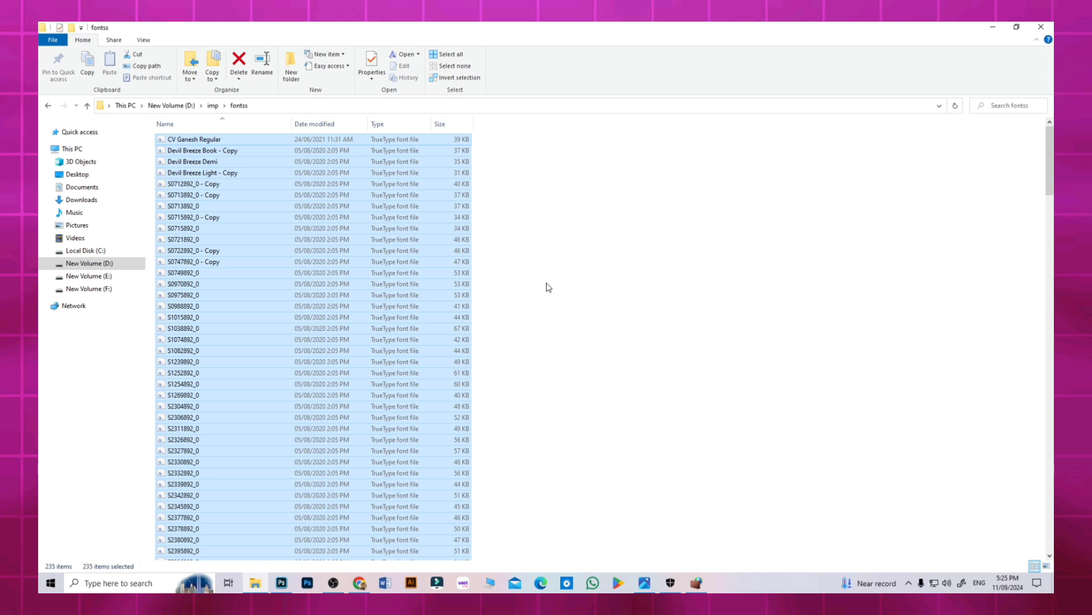
right_click(273, 279)
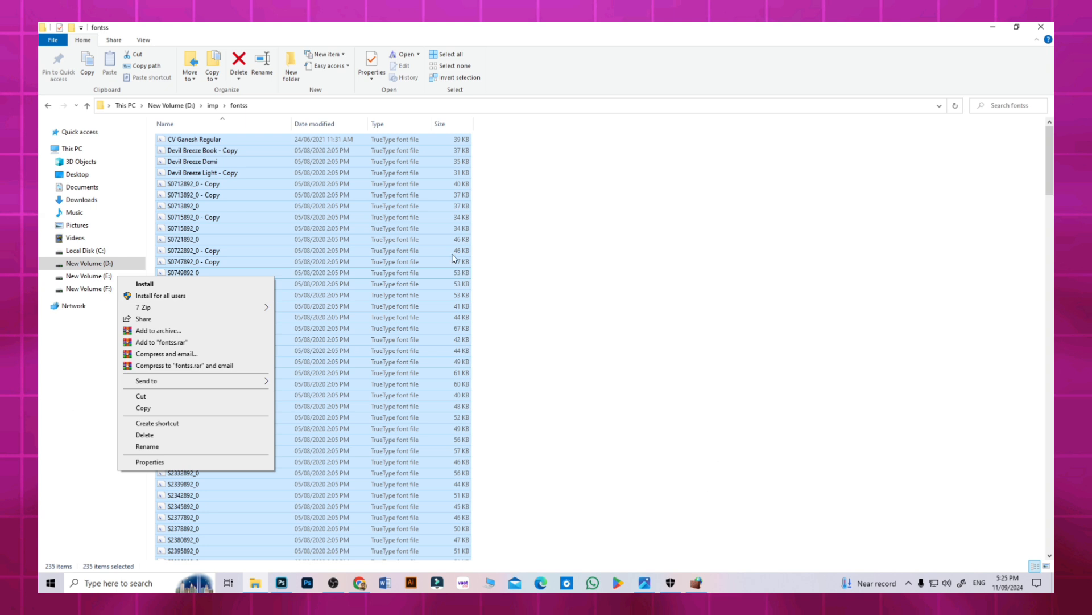
left_click(603, 258)
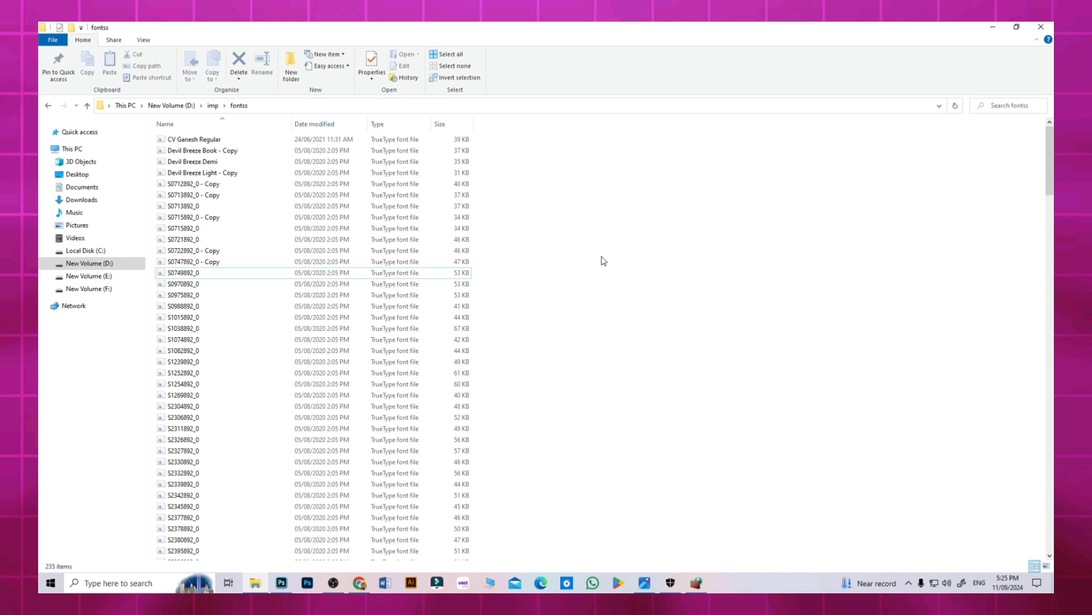
left_click(603, 260, "ctrl")
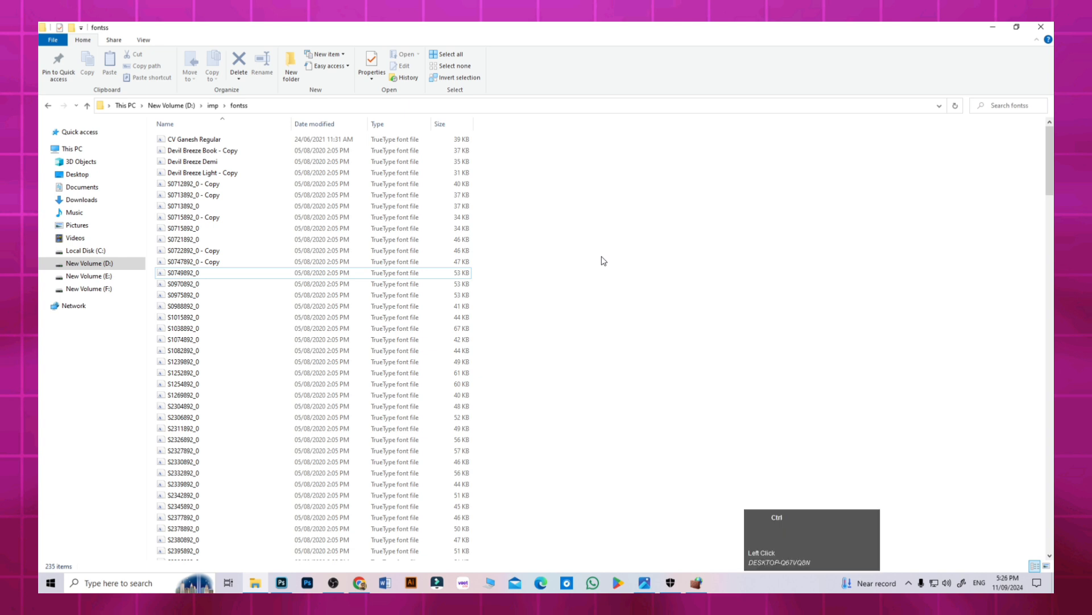
Step: Copy all the font files in the fontss folder to the clipboard
key("ctrl+a")
right_click(276, 340)
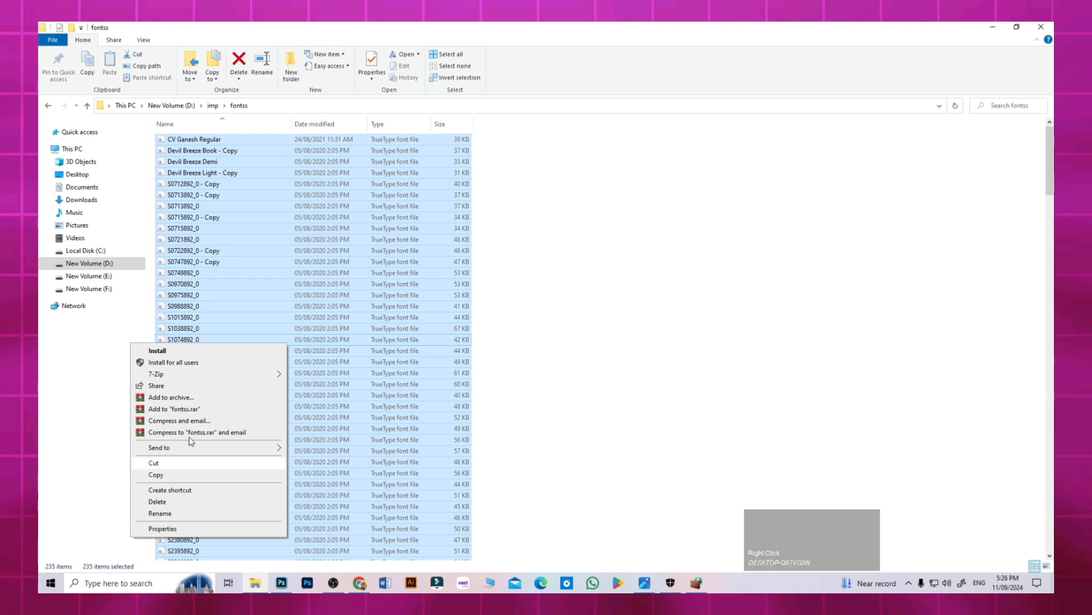
left_click(170, 475)
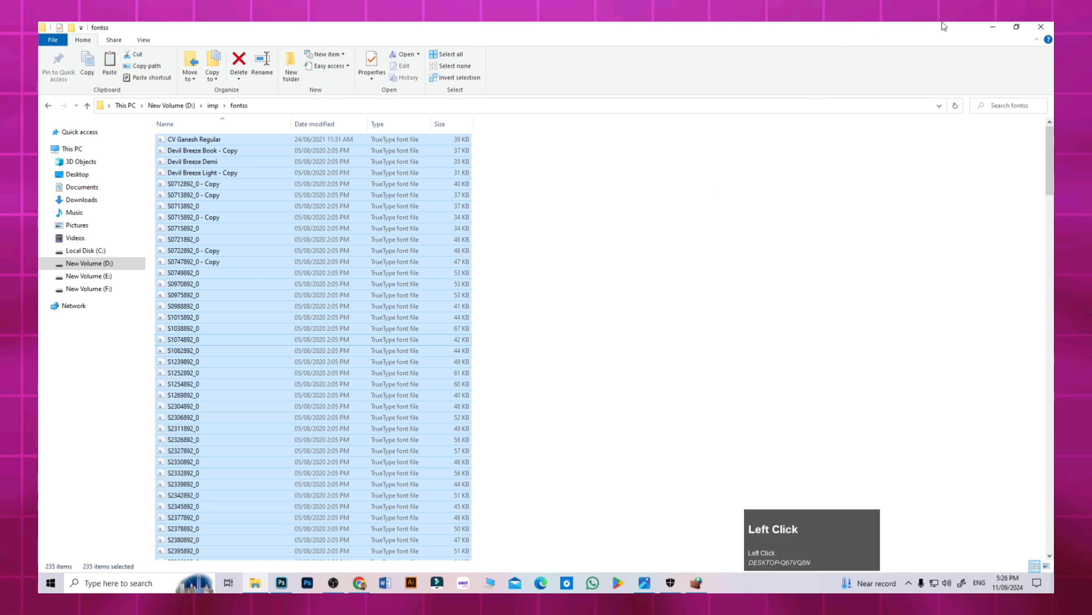
Step: Minimize the folder window and open Control Panel by searching Windows for "cont"
left_click(993, 26)
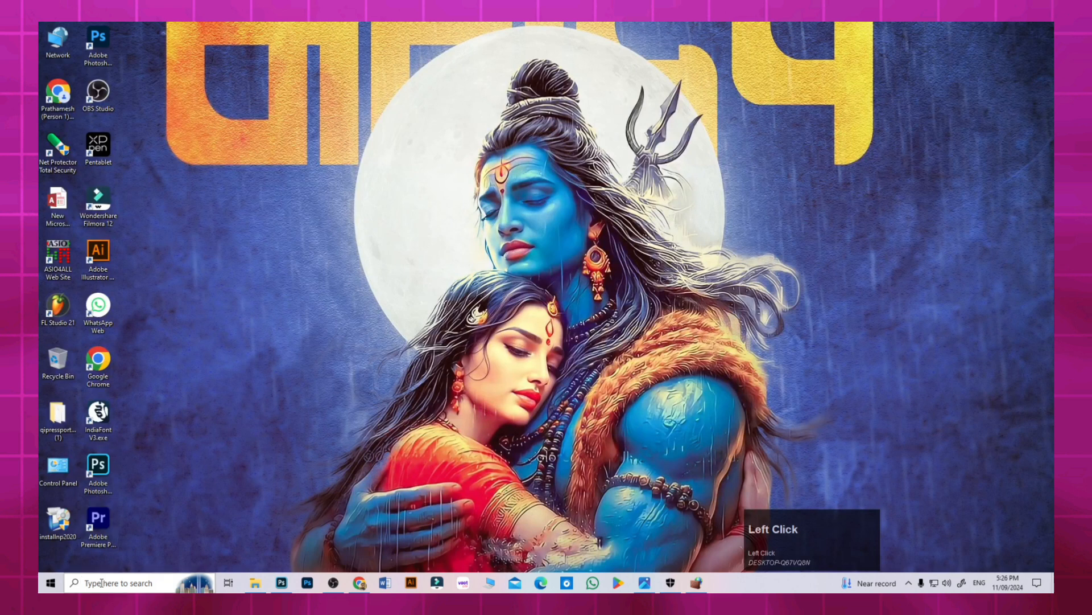
left_click(109, 584)
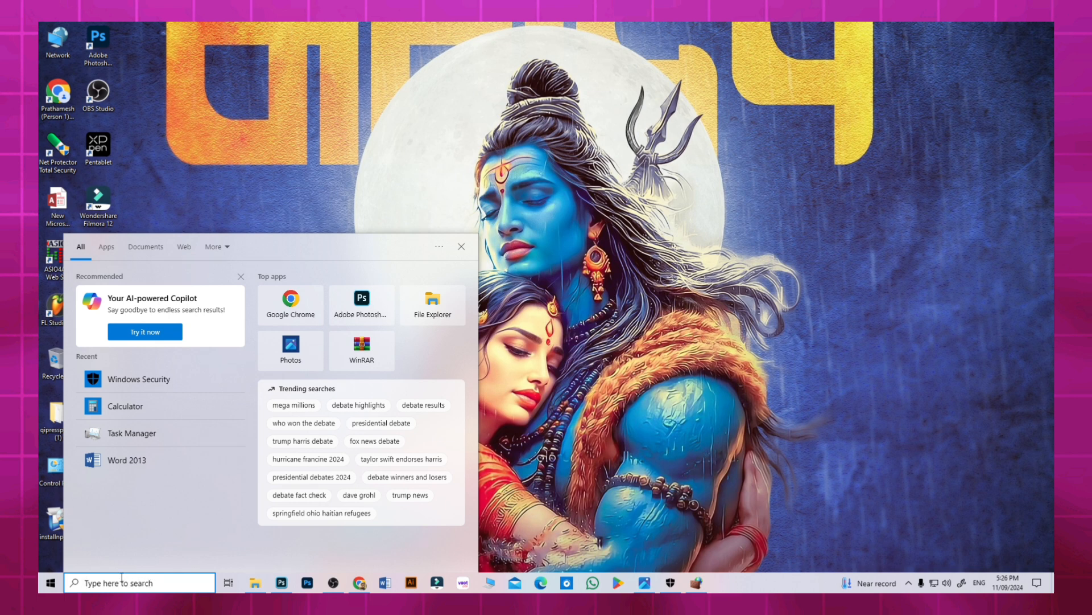
type("cont")
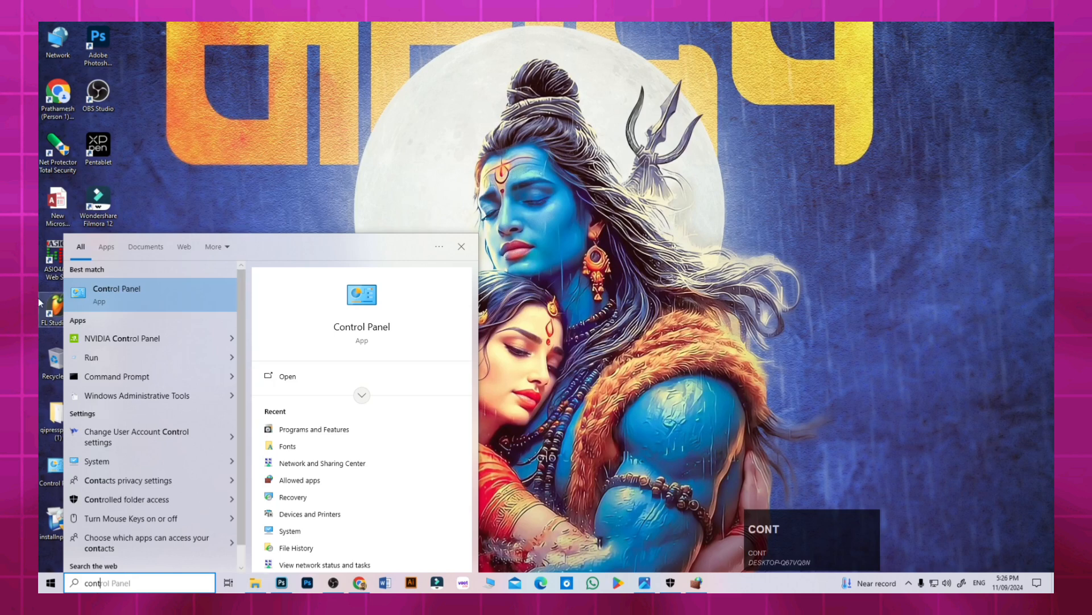
left_click(116, 293)
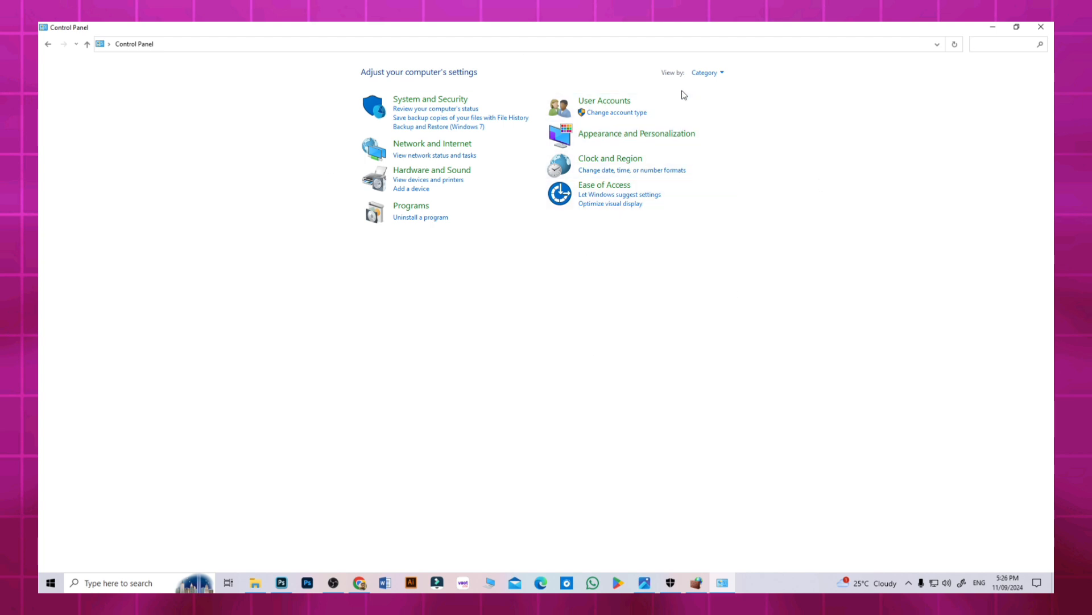
Step: Show the Control Panel items as large icons and open the Fonts folder
left_click(707, 75)
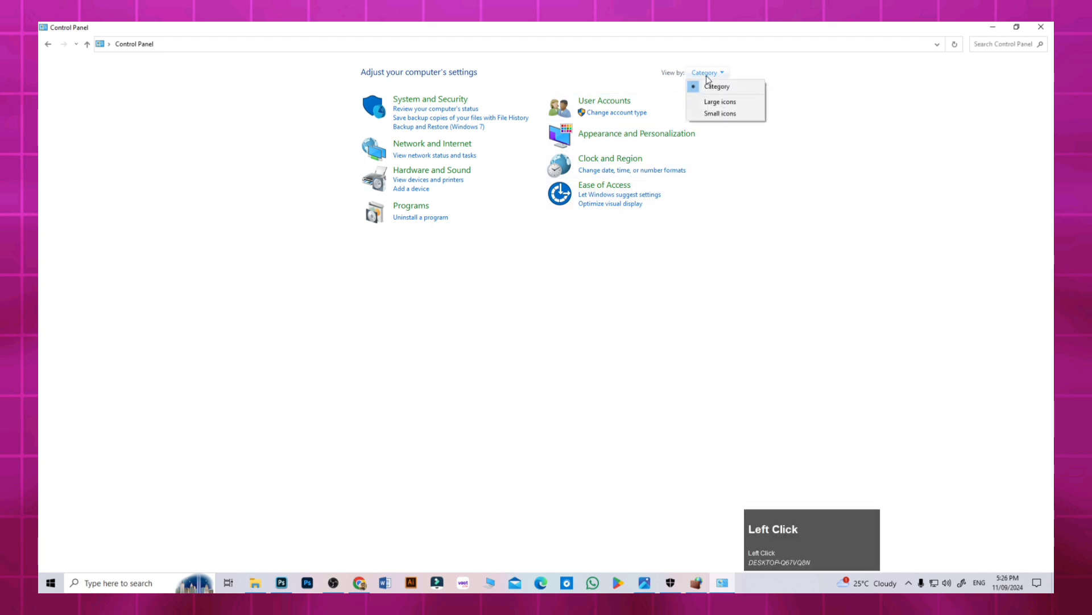
left_click(718, 105)
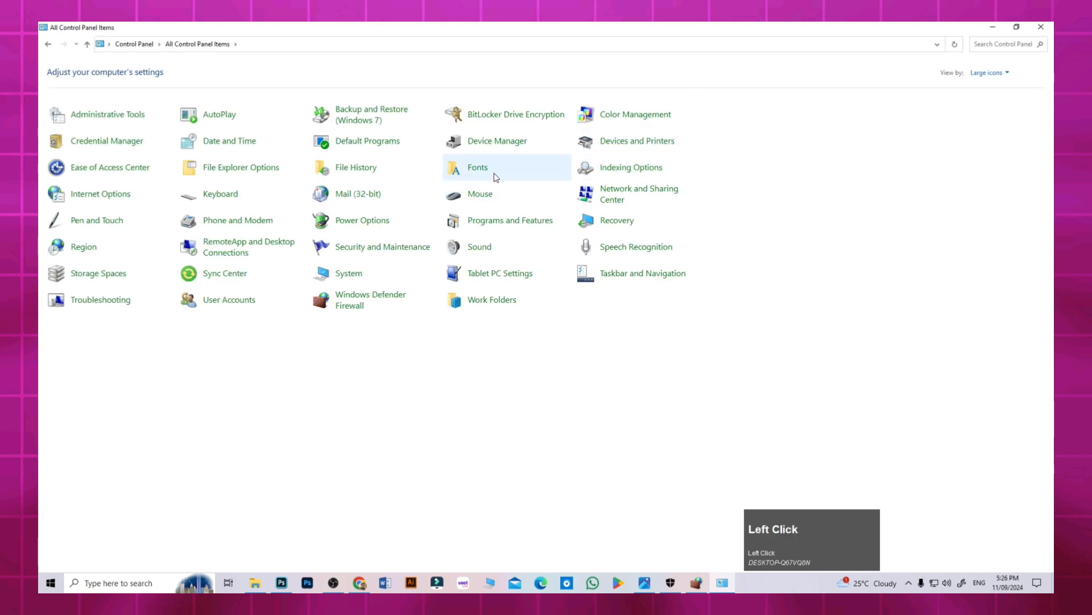
left_click(478, 167)
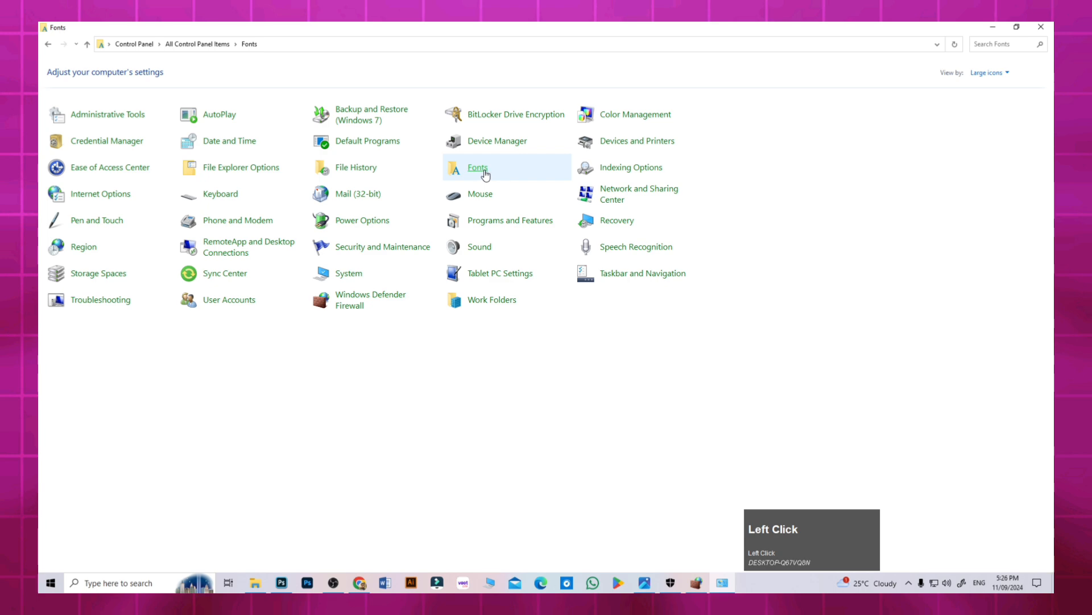
double_click(484, 168)
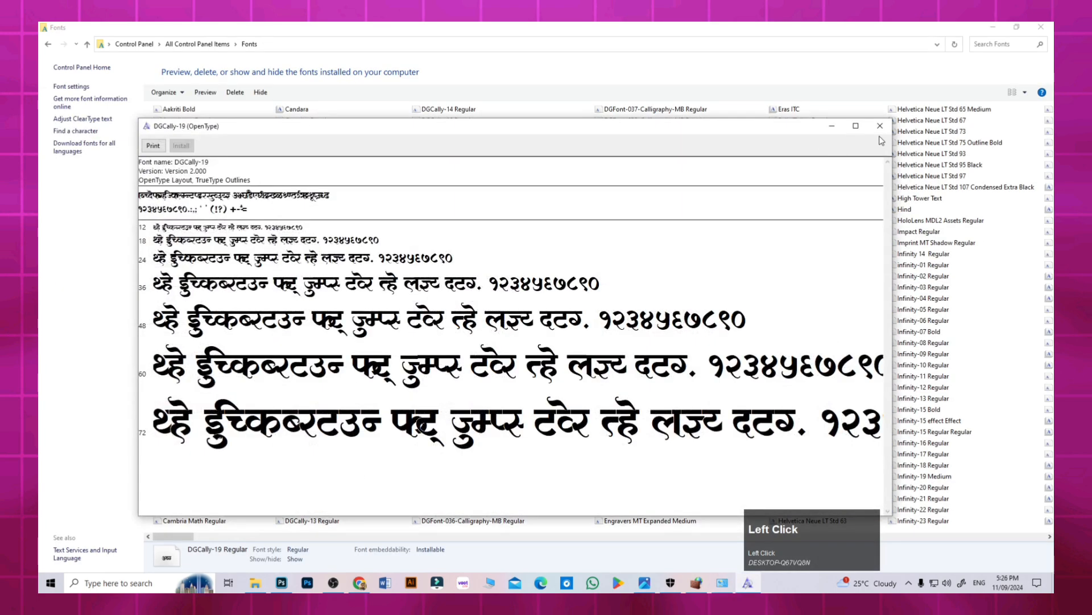
key("Escape")
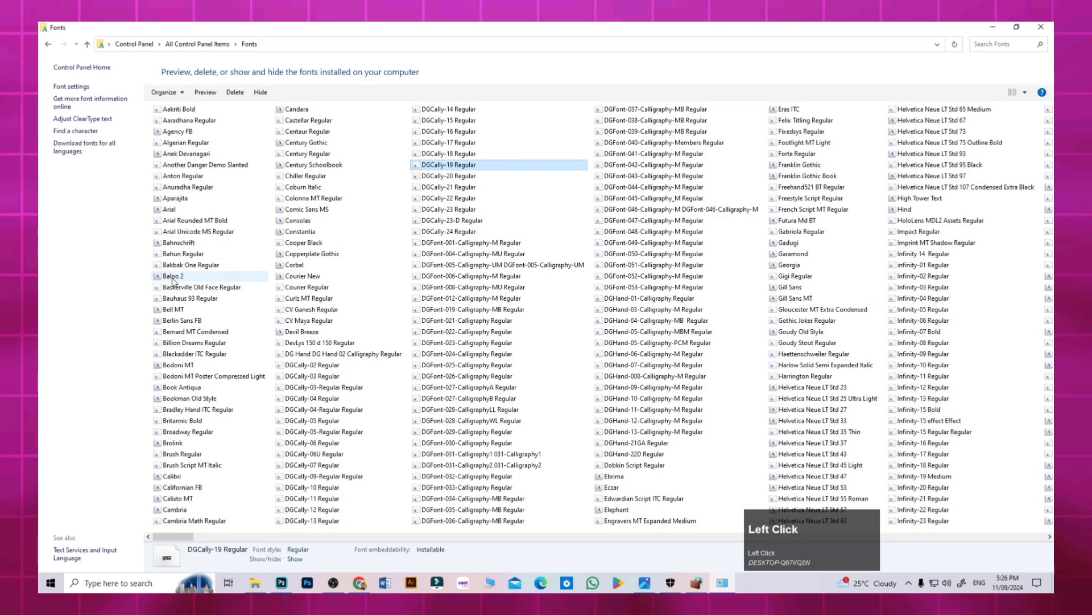
right_click(149, 274)
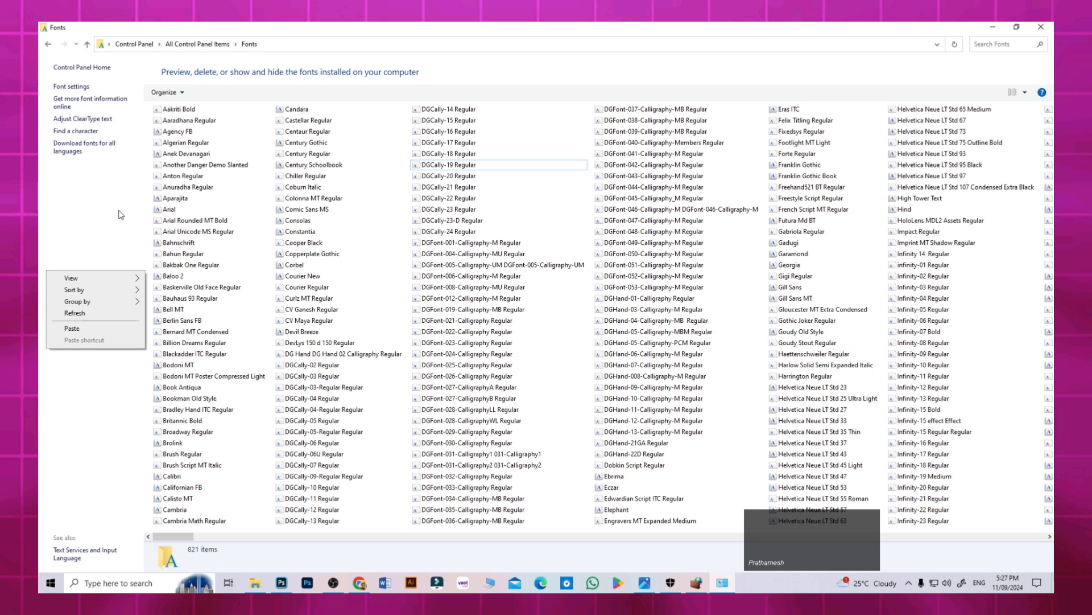
Step: View the keyboard layout image Layout-2_page-0001.jpg in the photo viewer and close it
left_click(655, 581)
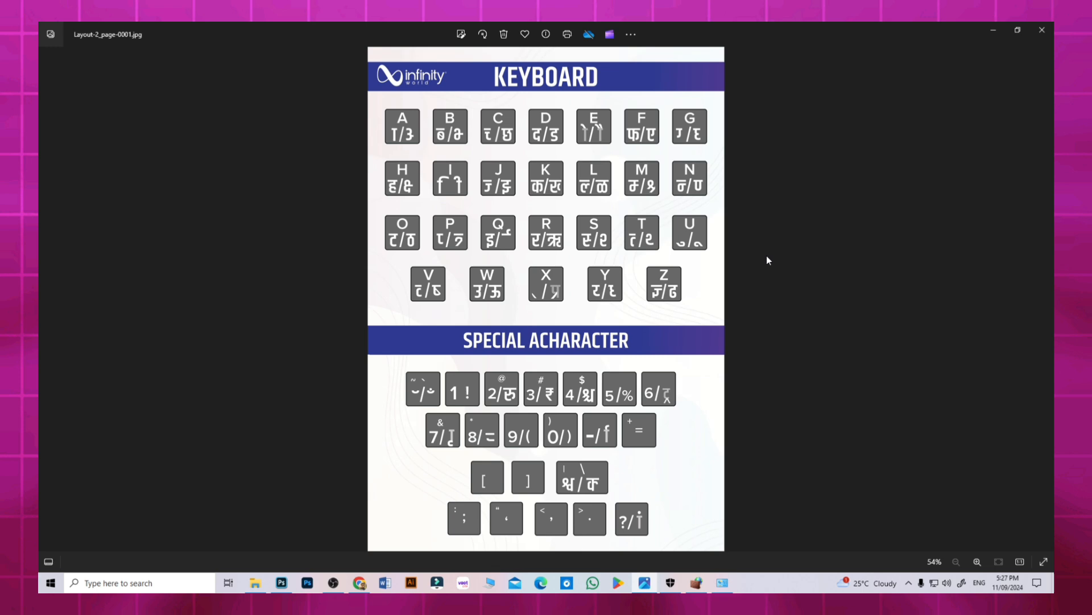
left_click(1042, 29)
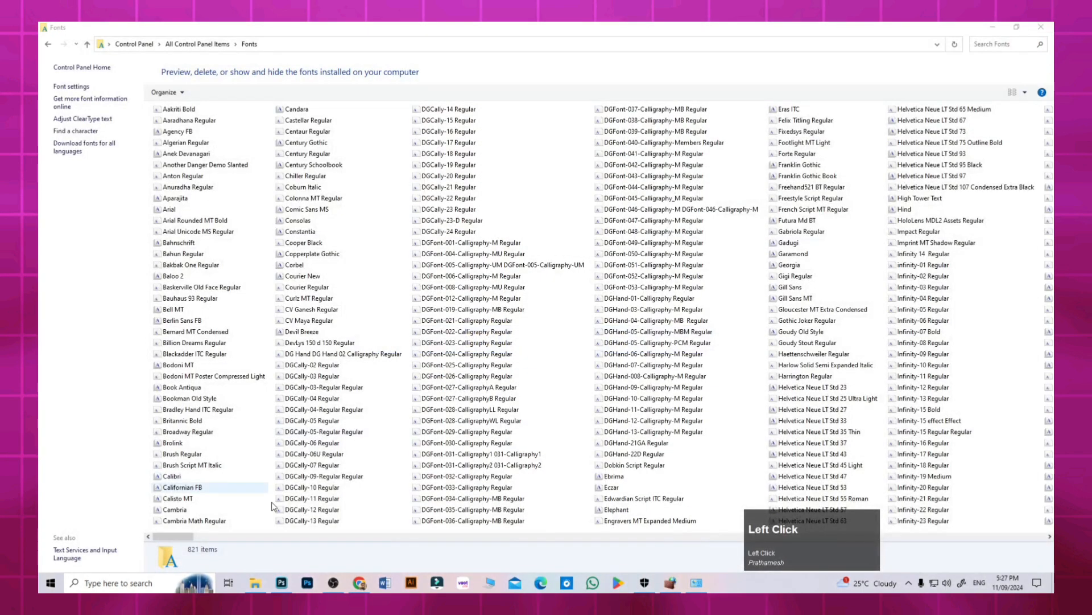
Step: Switch to Photoshop and create a new 5 x 5 inch RGB document at 500 pixels/inch with a white background
mouse_move(284, 586)
left_click(344, 534)
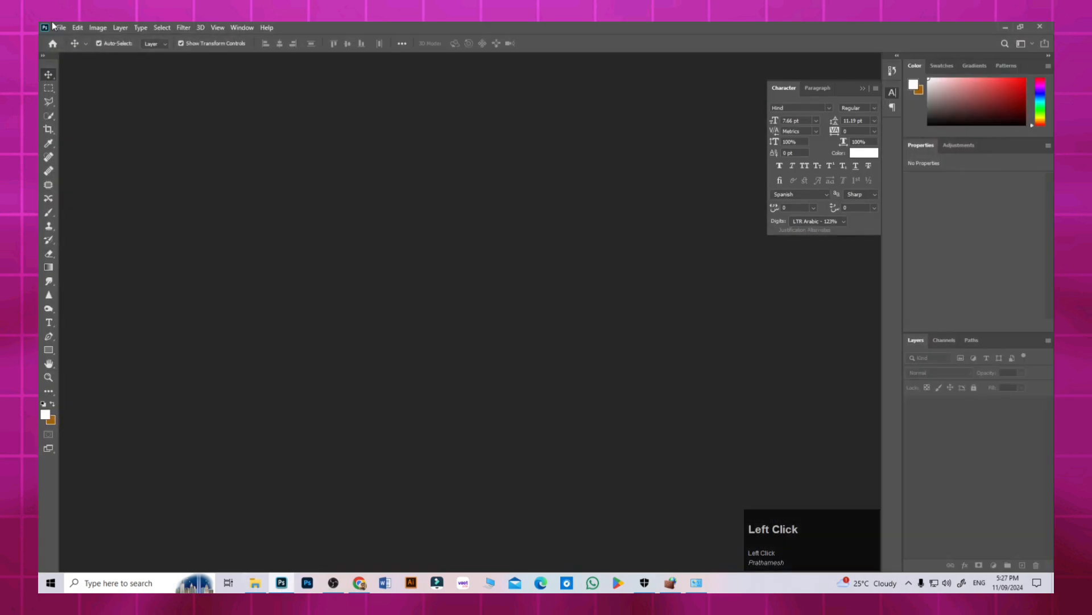
left_click(60, 28)
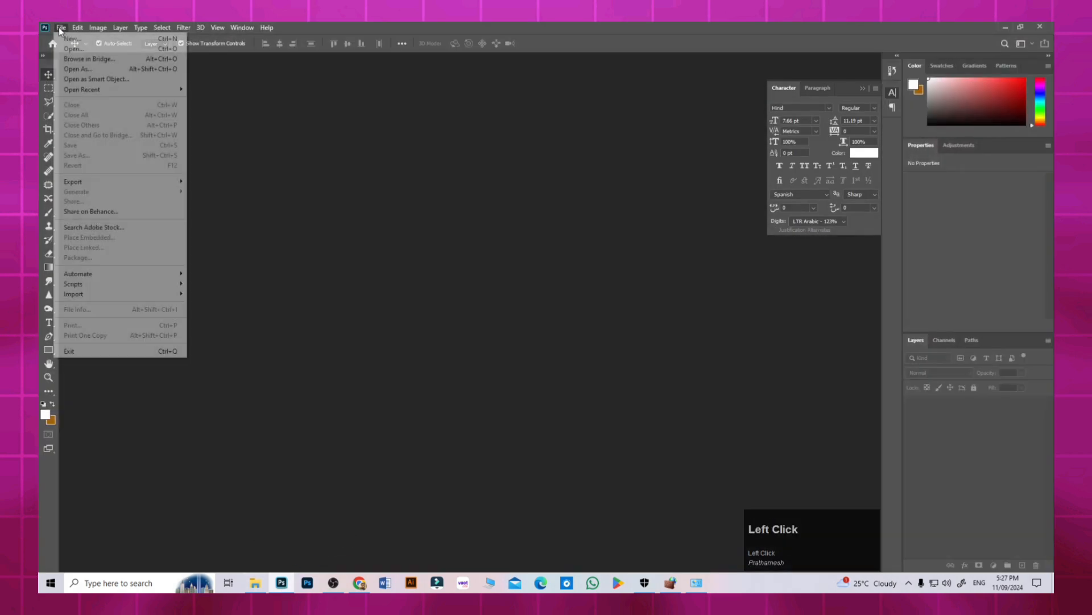
left_click(69, 44)
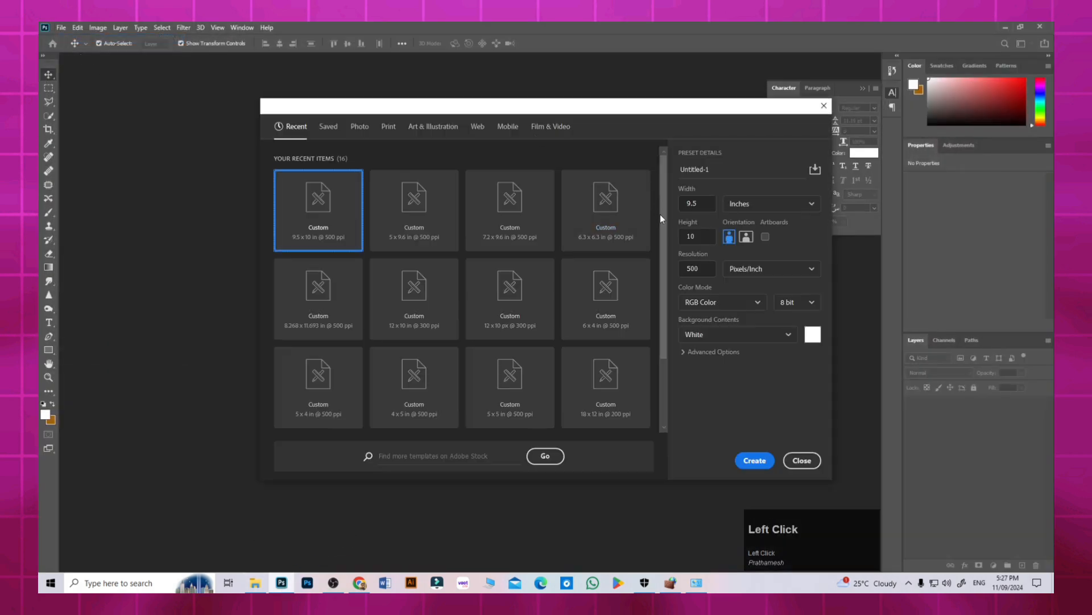
scroll(450, 284, "down", 1)
left_click(519, 332)
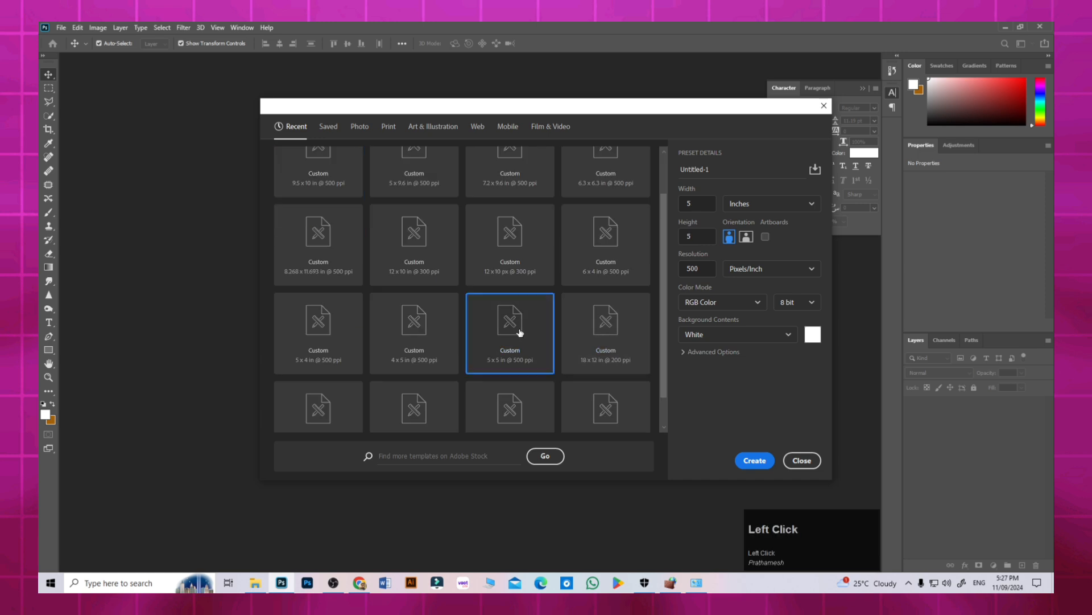
left_click(755, 461)
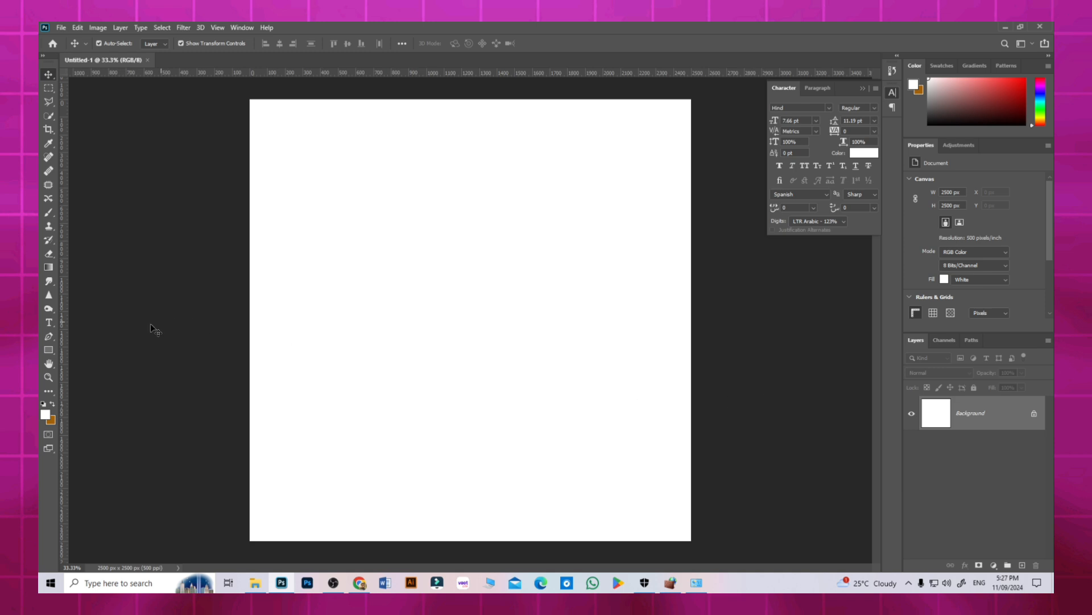
Step: Add a "Lorem Ipsum" placeholder text layer on the canvas and set its text color to black (#000000)
left_click(48, 327)
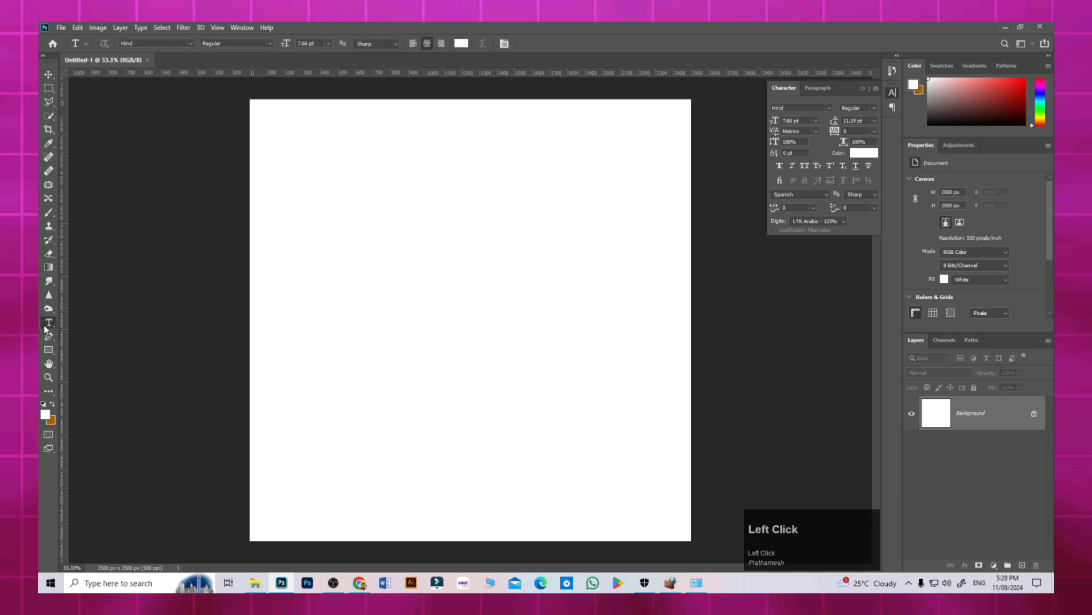
left_click(372, 307)
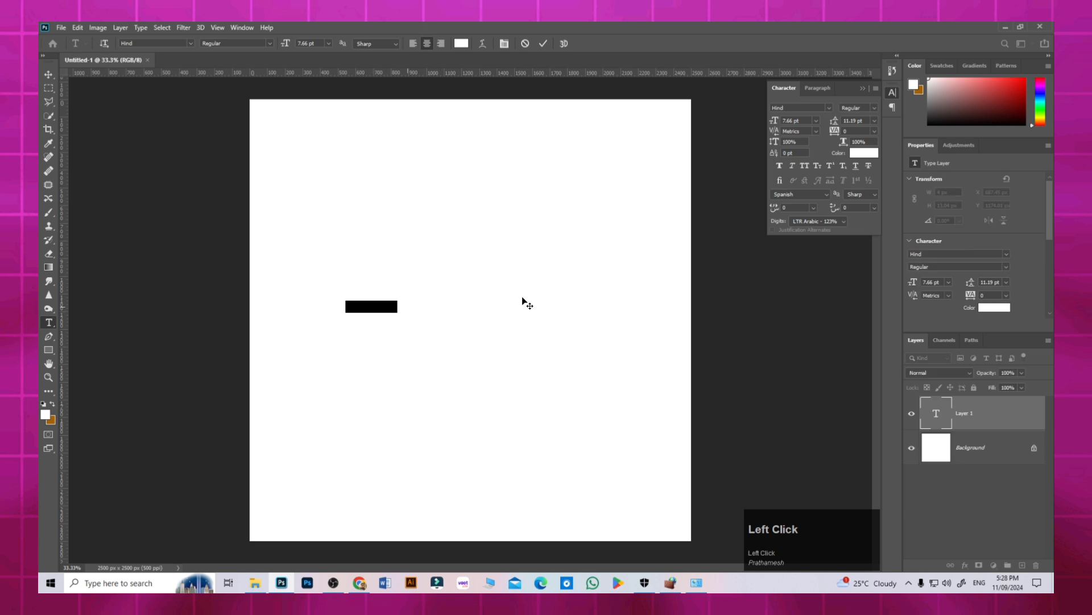
left_click(865, 152)
left_click(771, 520)
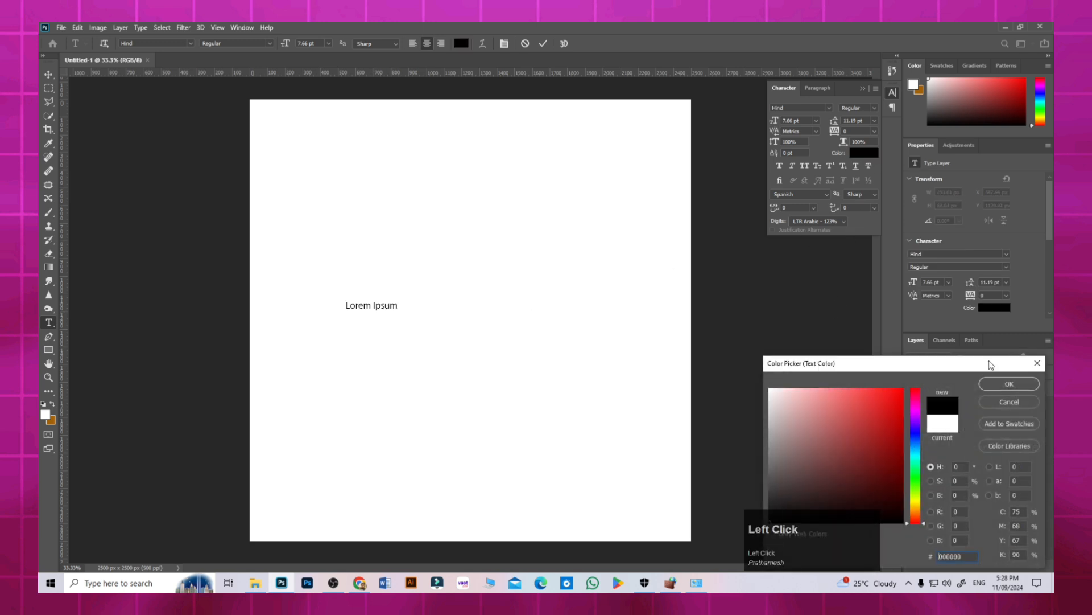
left_click(1010, 382)
Step: Enlarge the Lorem Ipsum text to about 60.66 pt and move it so the whole line fits within the canvas width
left_click_drag(768, 120, 801, 122)
left_click(49, 74)
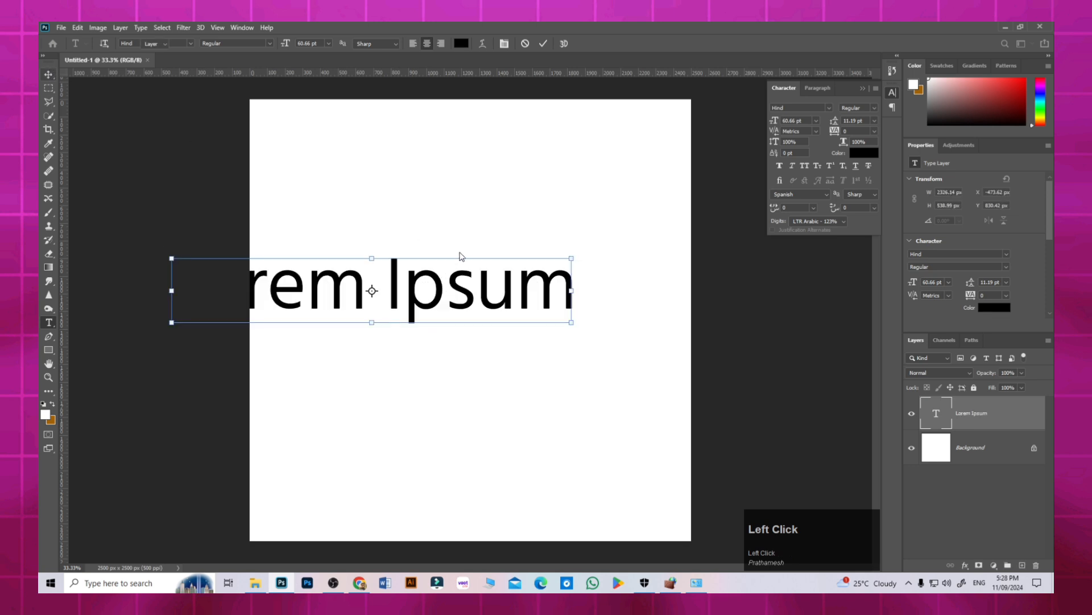
left_click_drag(480, 283, 573, 281)
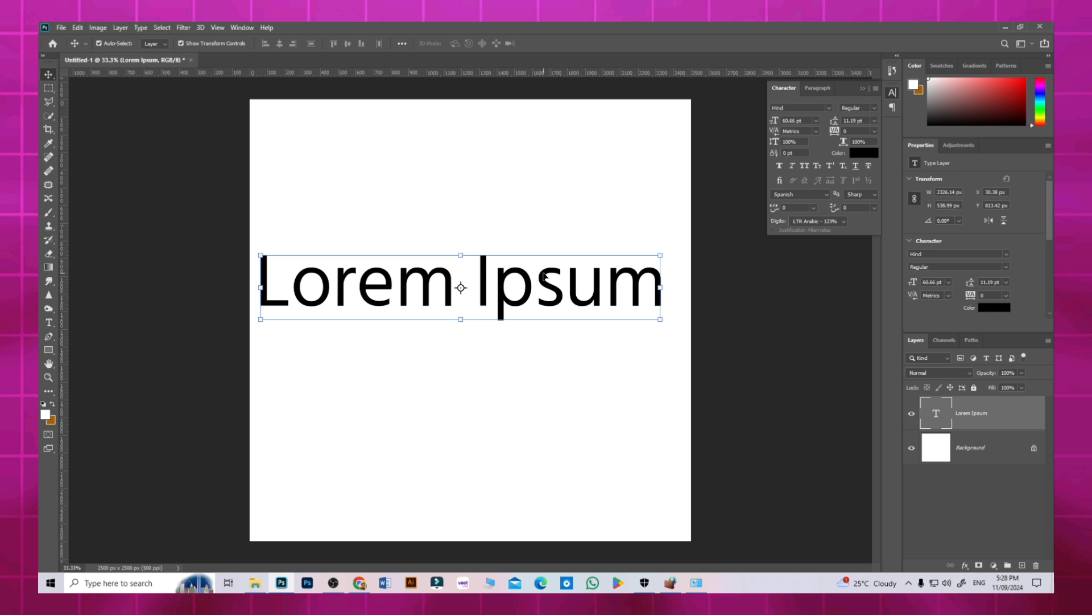
Step: Select the entire Lorem Ipsum line on the canvas for text editing
left_click(48, 322)
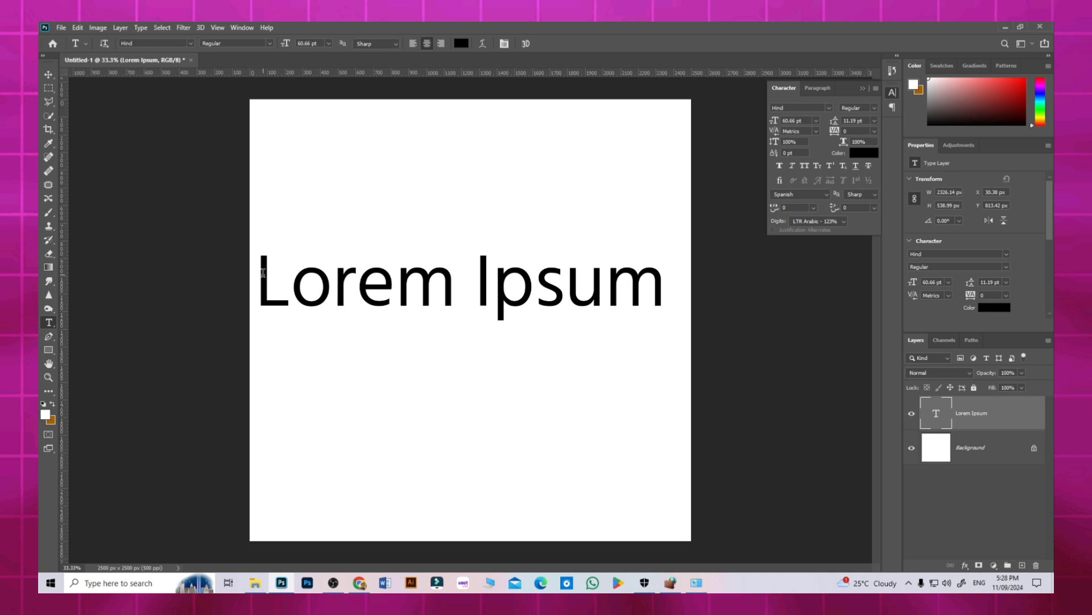
left_click_drag(262, 273, 713, 286)
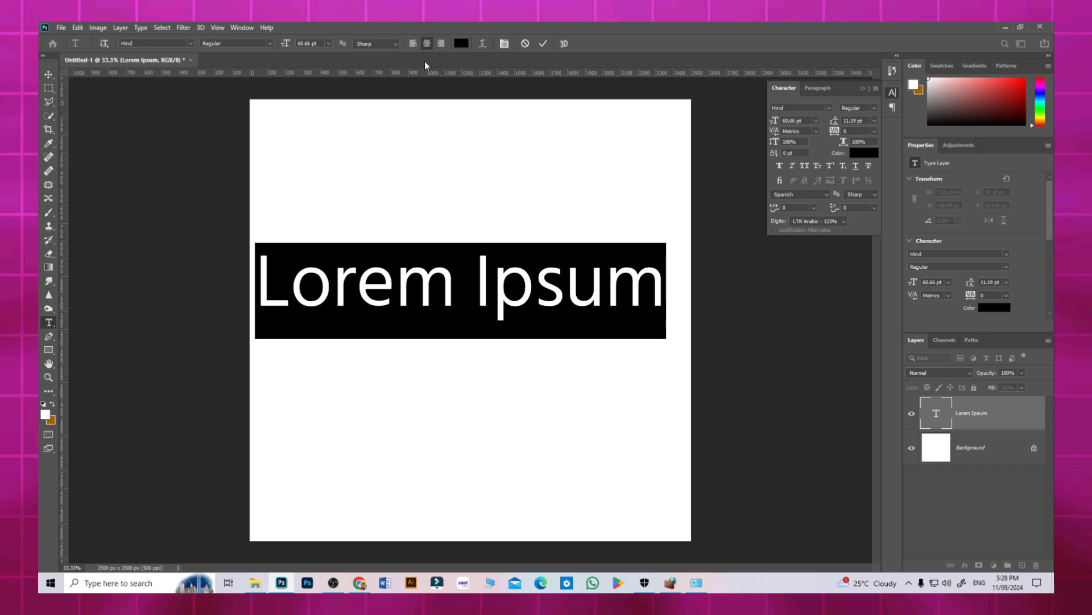
left_click(482, 45)
left_click(503, 165)
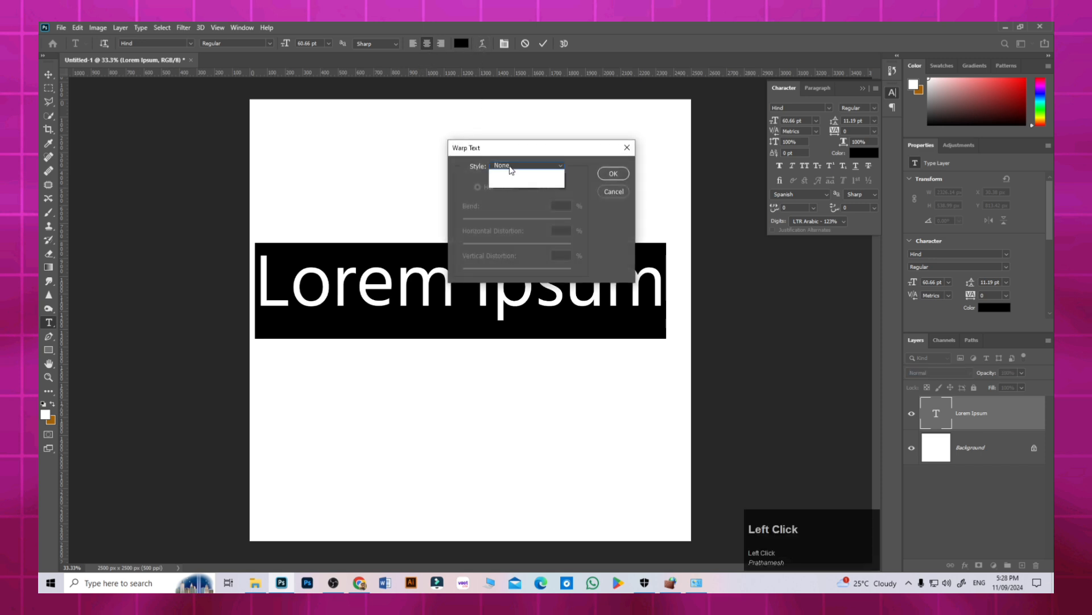
left_click(614, 191)
left_click(627, 148)
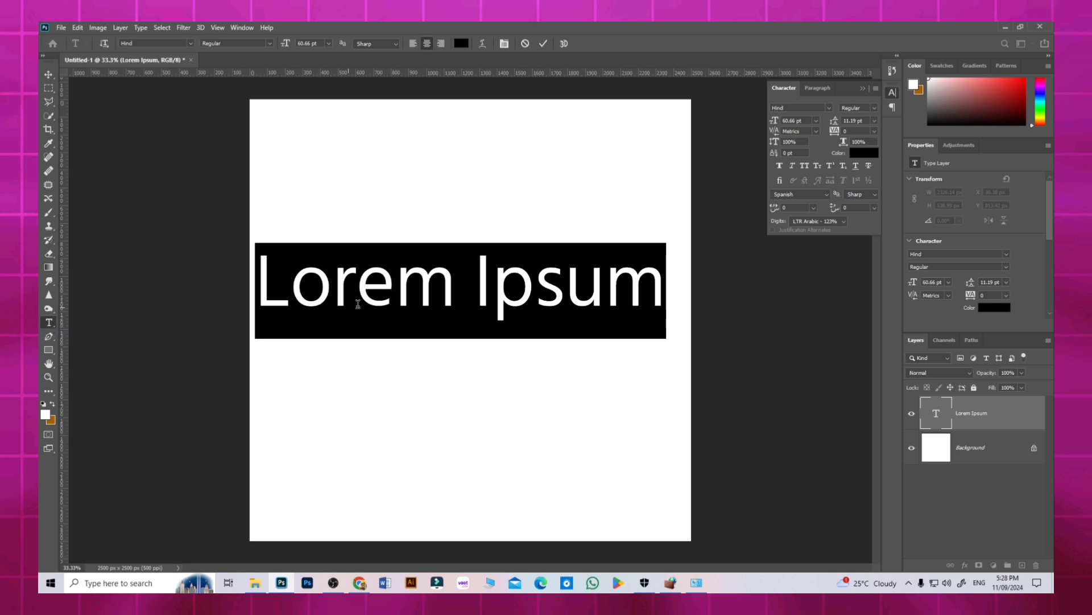
Step: Hide the Character panel and show it again
left_click(504, 48)
left_click(504, 47)
left_click(503, 48)
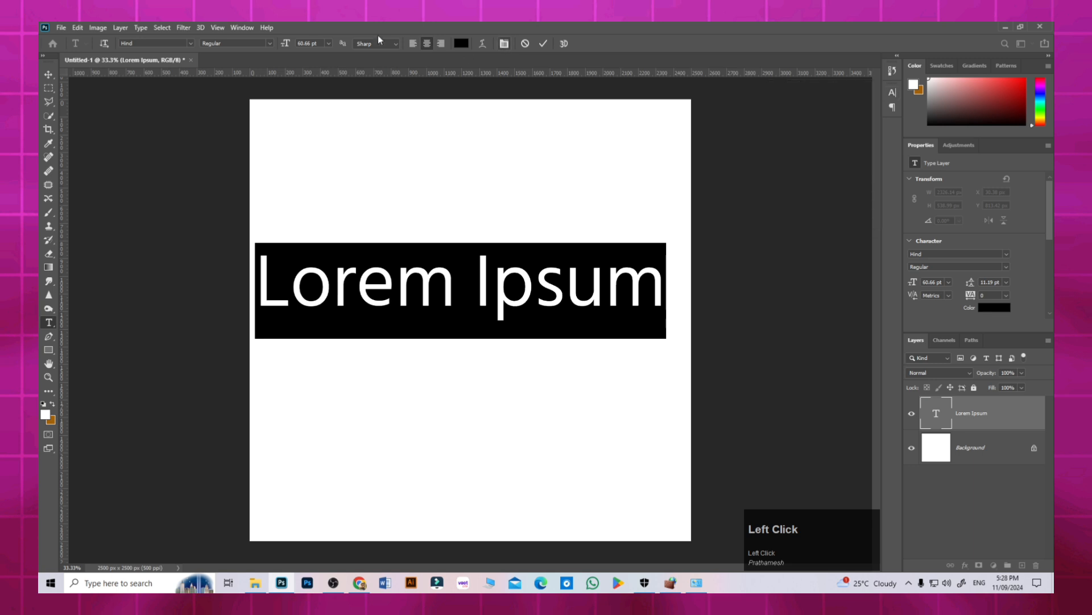
left_click(242, 27)
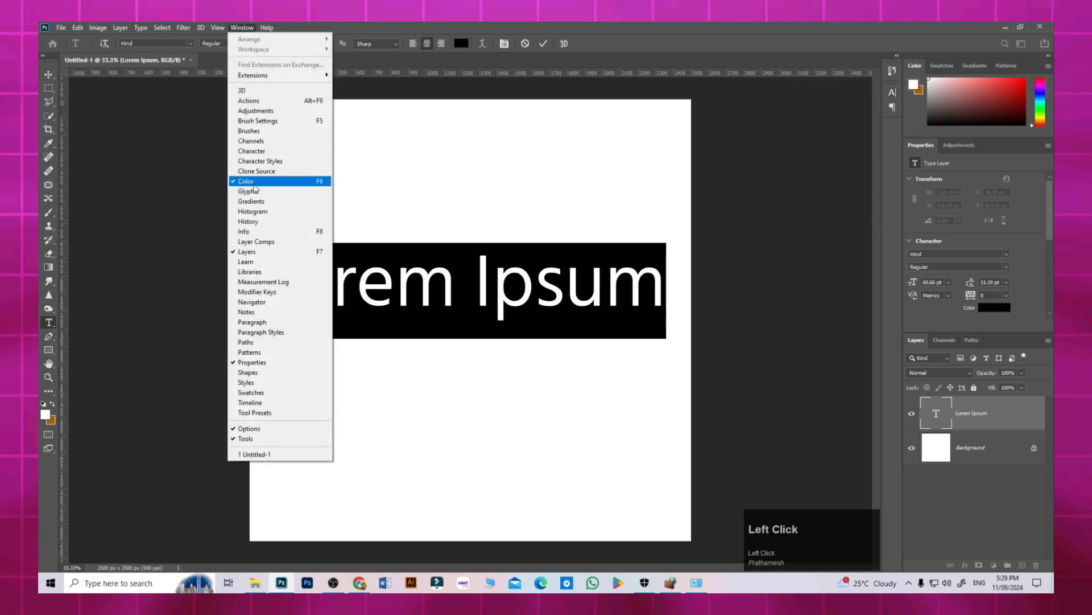
left_click(256, 152)
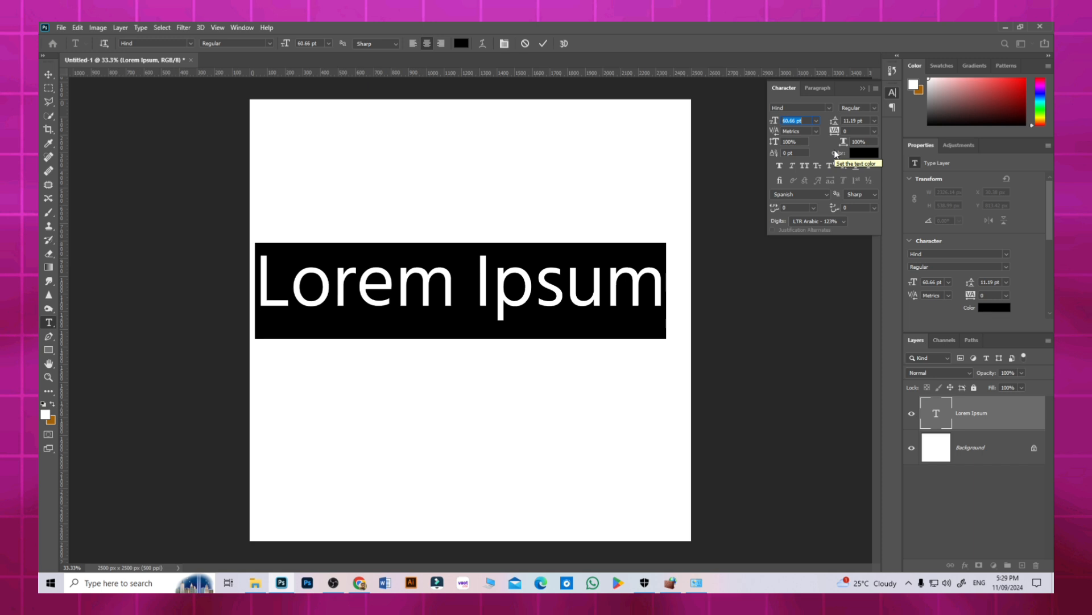
Step: Search the fonts for "inf" and set the selected Lorem Ipsum text to Infinity-12 Regular
left_click(189, 44)
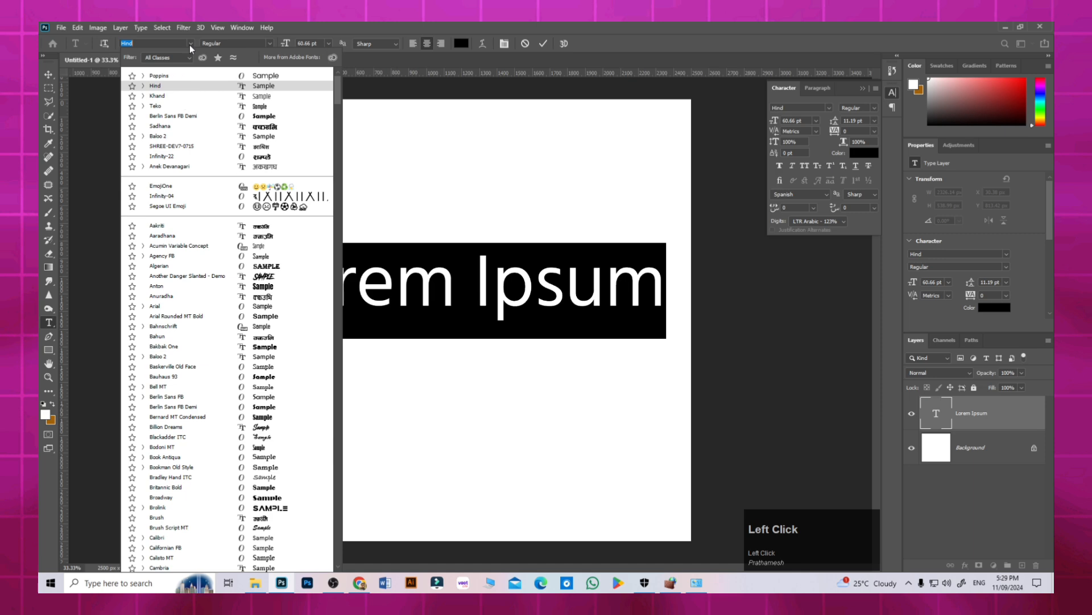
type("inf")
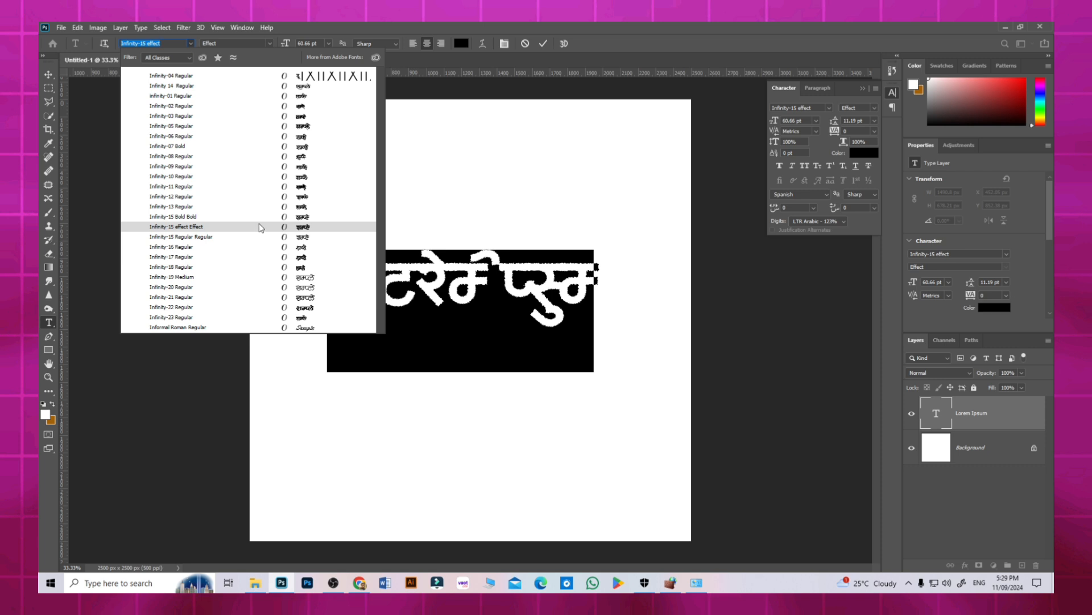
left_click(268, 196)
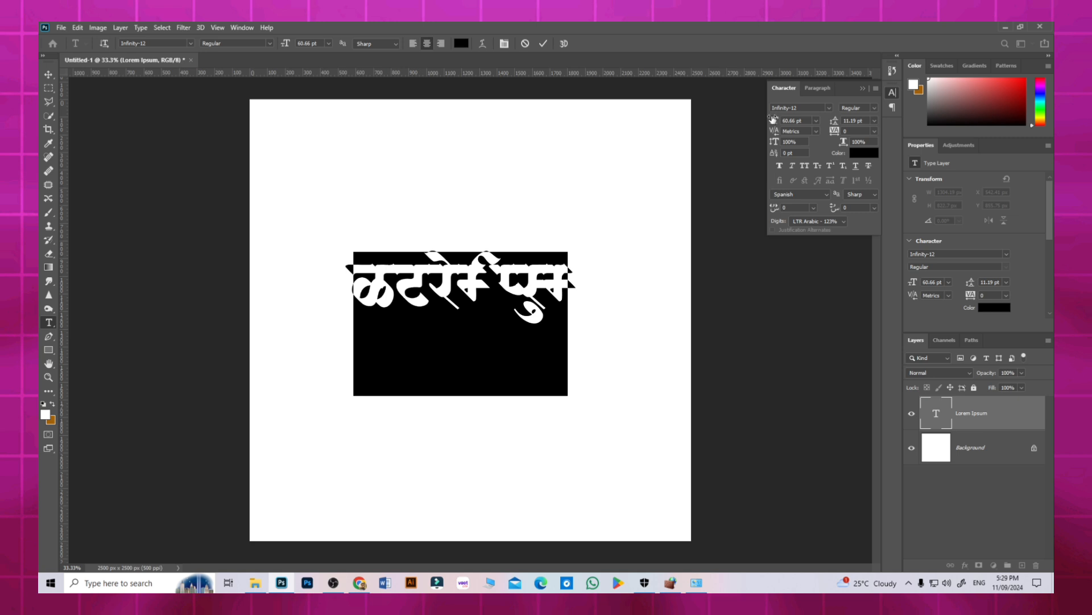
Step: Open a taller Glyphs panel for Infinity-12 and delete the placeholder text from the layer, keeping it in edit mode
left_click(241, 28)
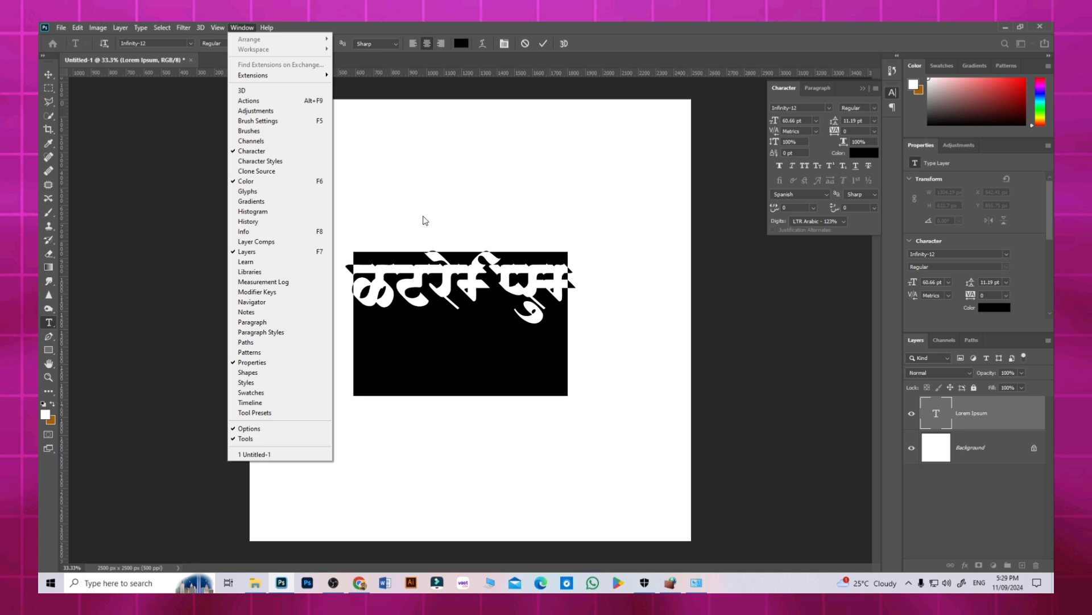
left_click(275, 192)
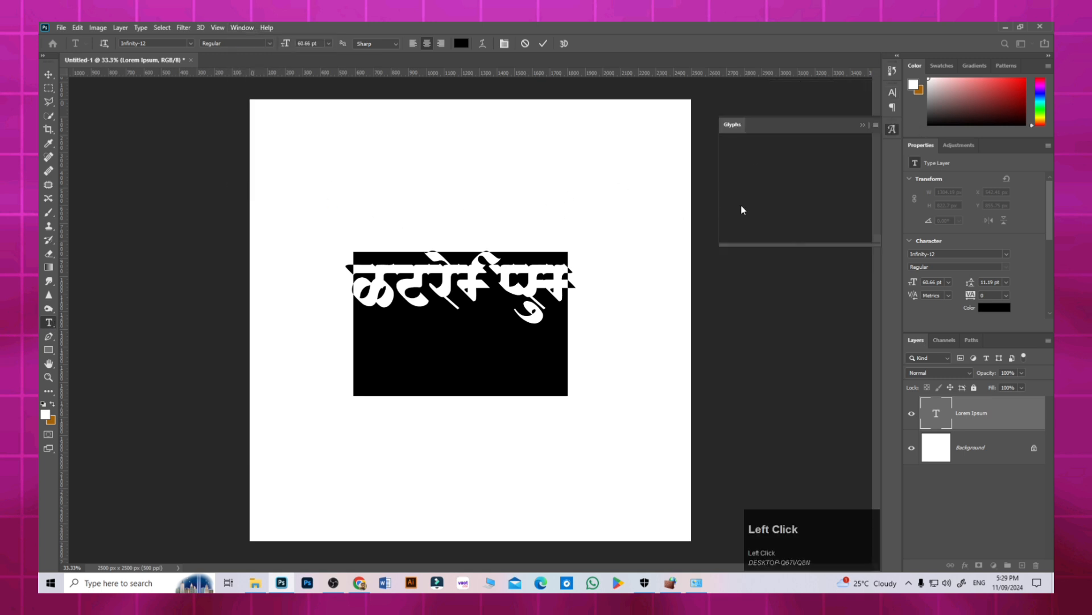
left_click_drag(802, 247, 802, 357)
left_click(533, 294)
key("BackSpace")
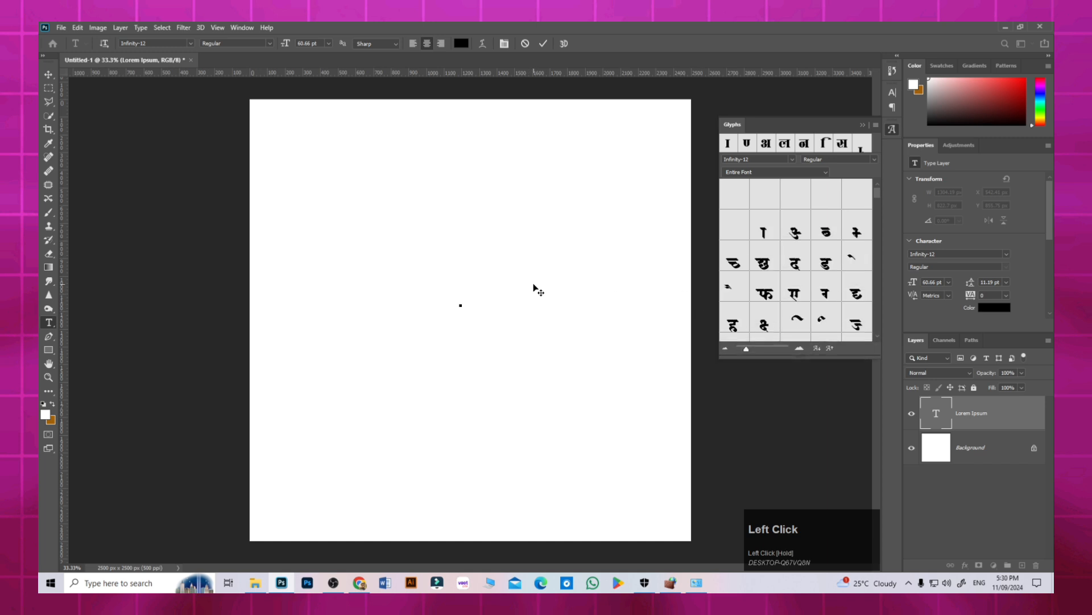
Step: Make the Glyphs panel taller and examine the full Infinity-12 glyph set at different thumbnail sizes
scroll(773, 277, "down", 2)
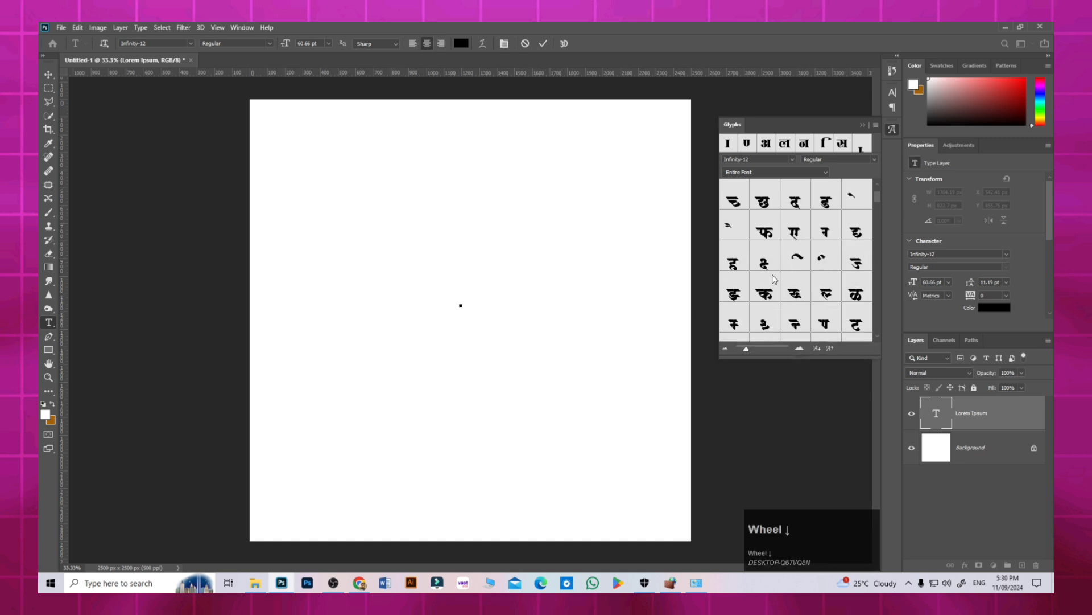
left_click(804, 365)
left_click_drag(804, 365, 808, 469)
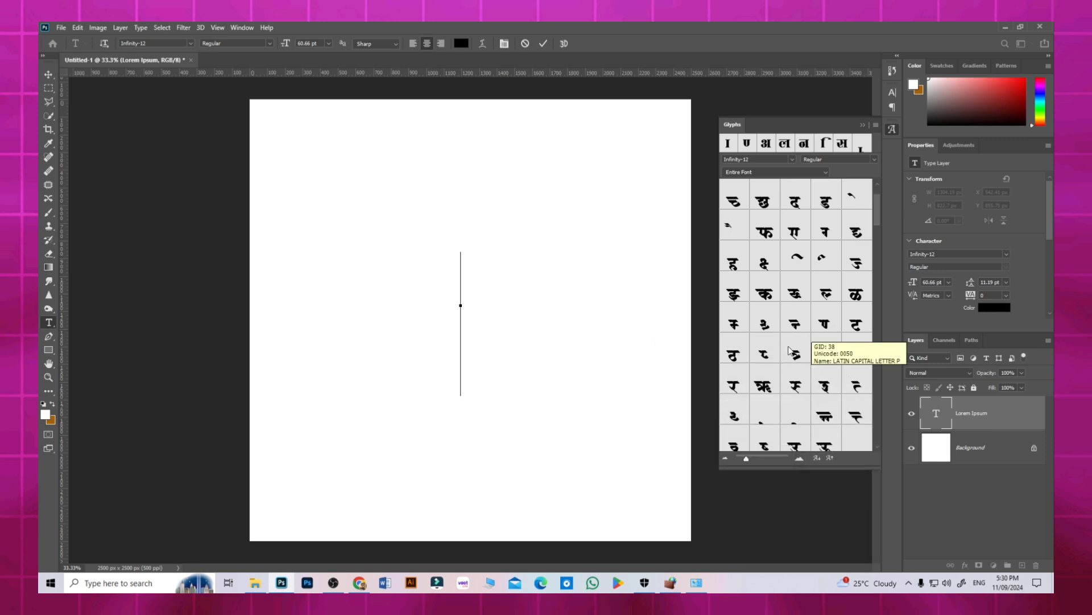
scroll(791, 353, "down", 5)
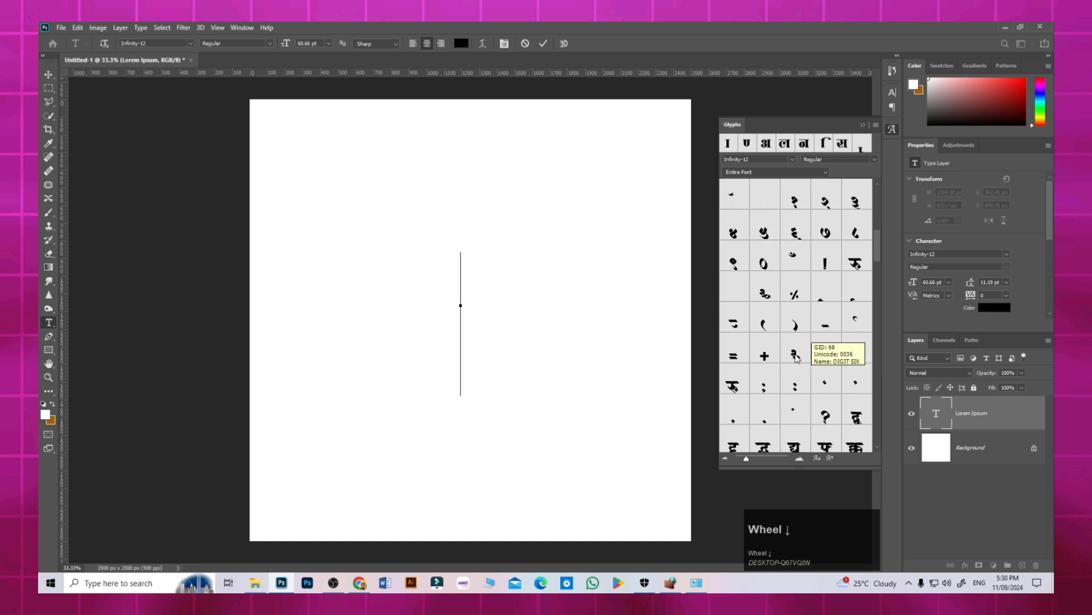
scroll(797, 357, "down", 4)
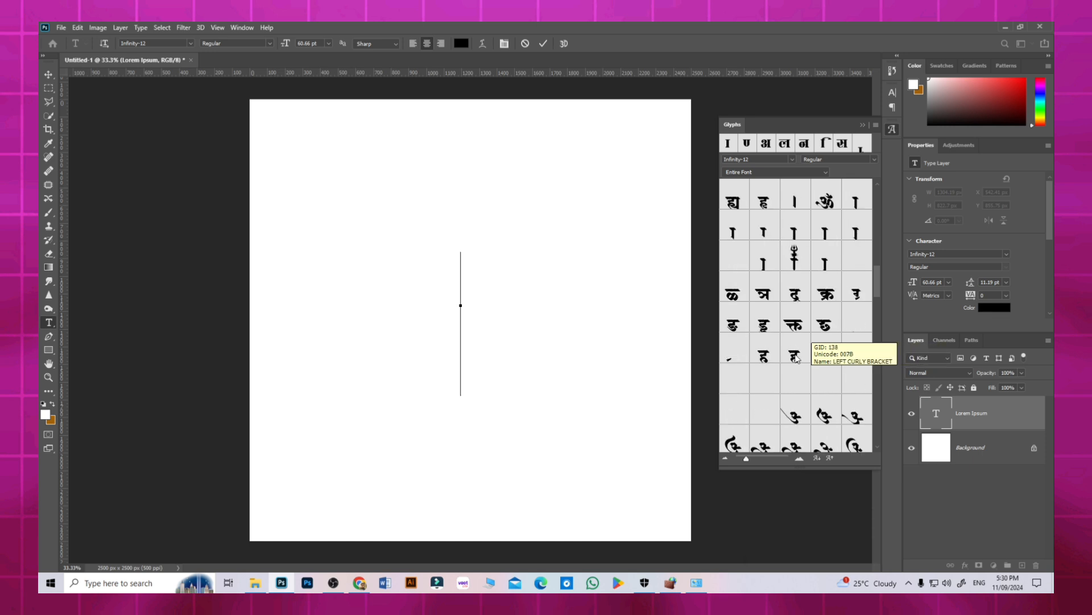
scroll(797, 357, "down", 5)
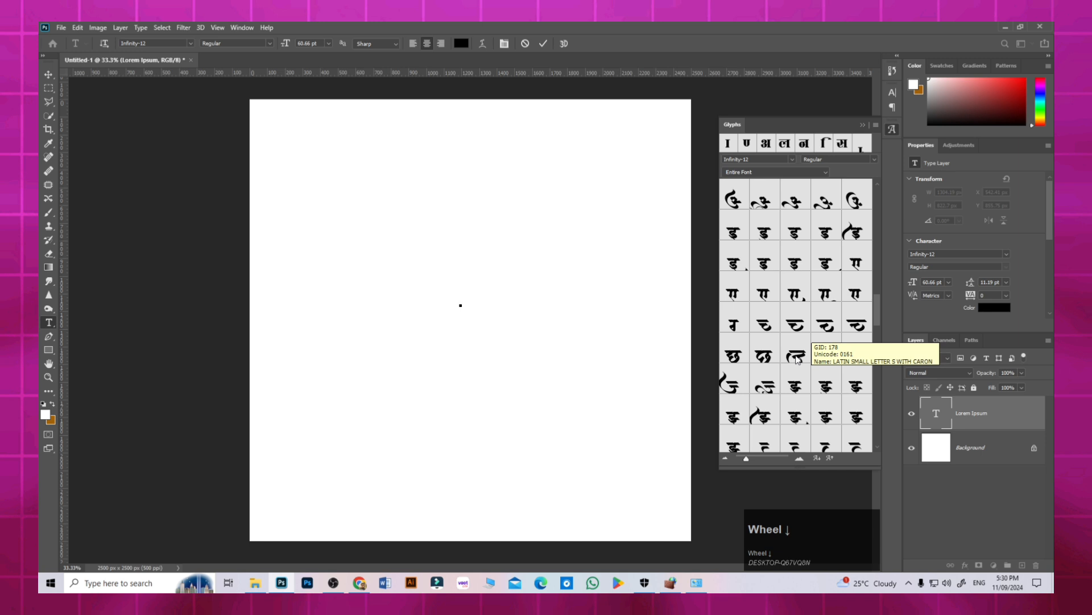
scroll(844, 411, "down", 2)
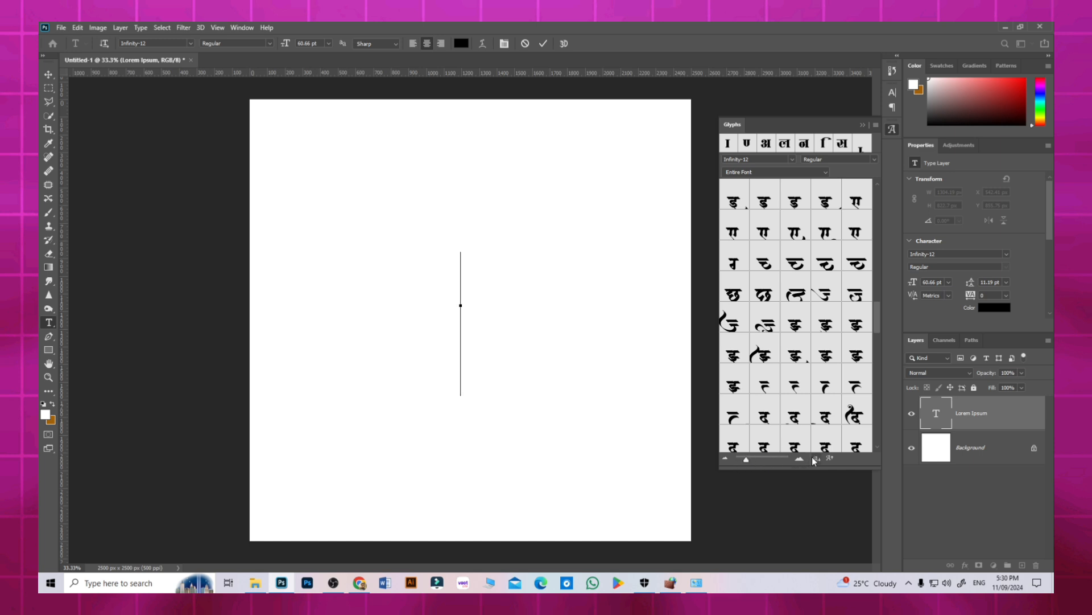
left_click(828, 459)
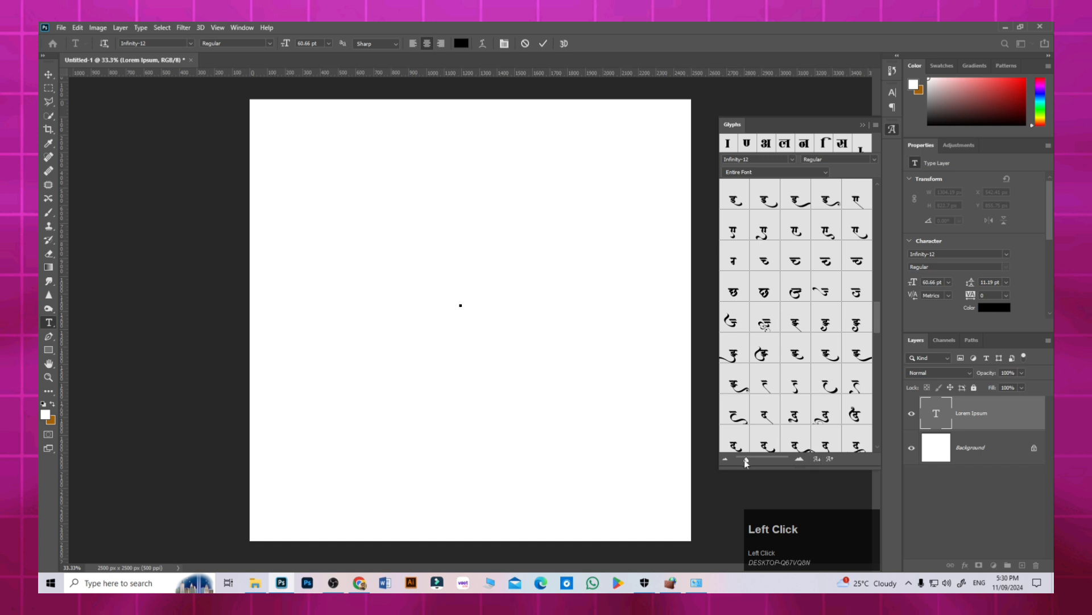
left_click_drag(750, 460, 741, 460)
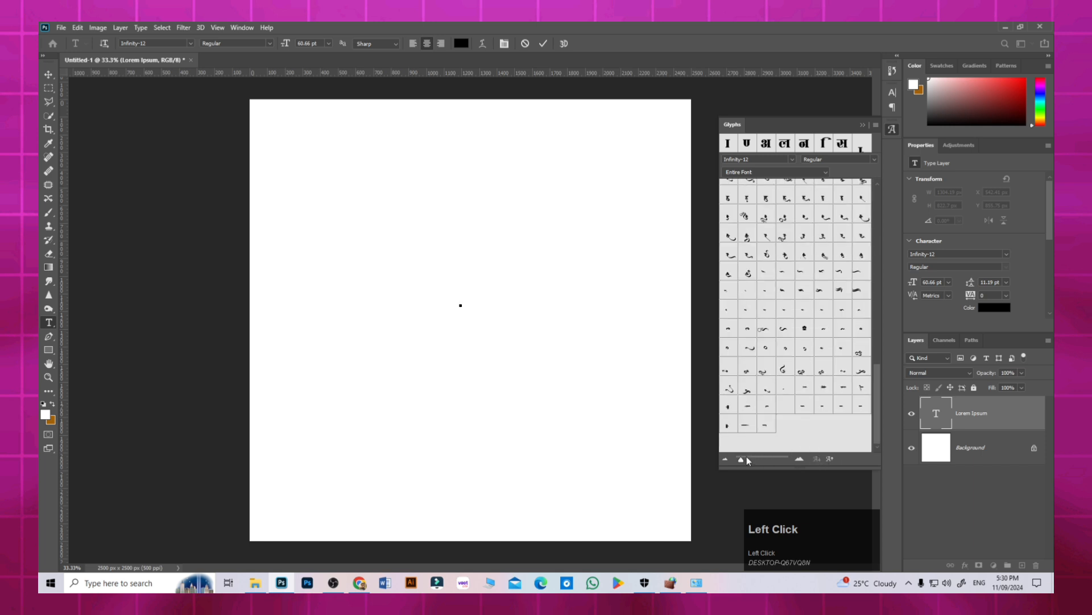
left_click(746, 458)
scroll(779, 397, "up", 5)
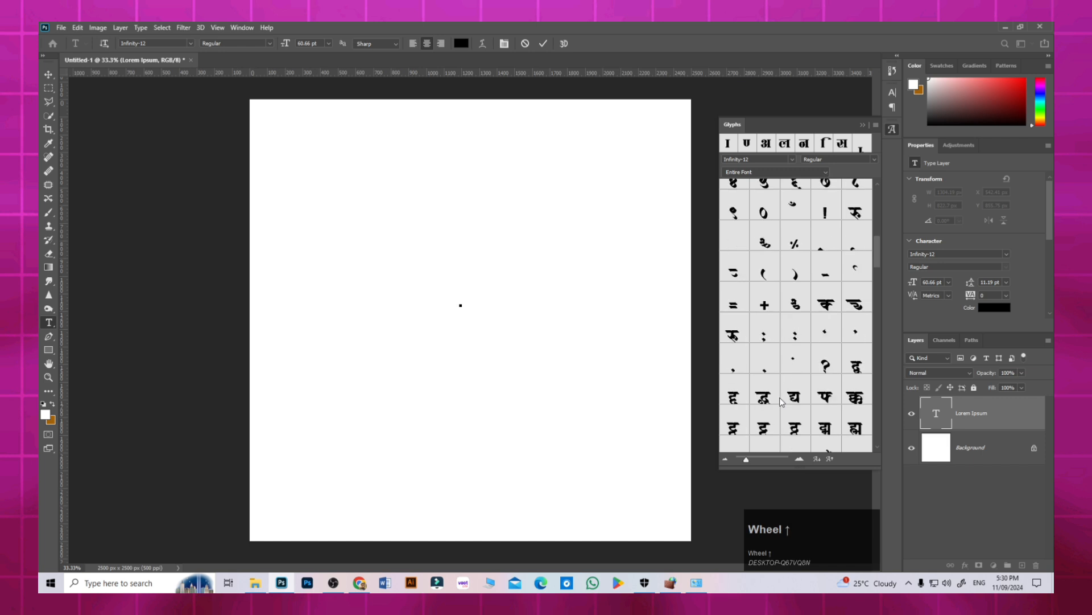
scroll(778, 397, "up", 2)
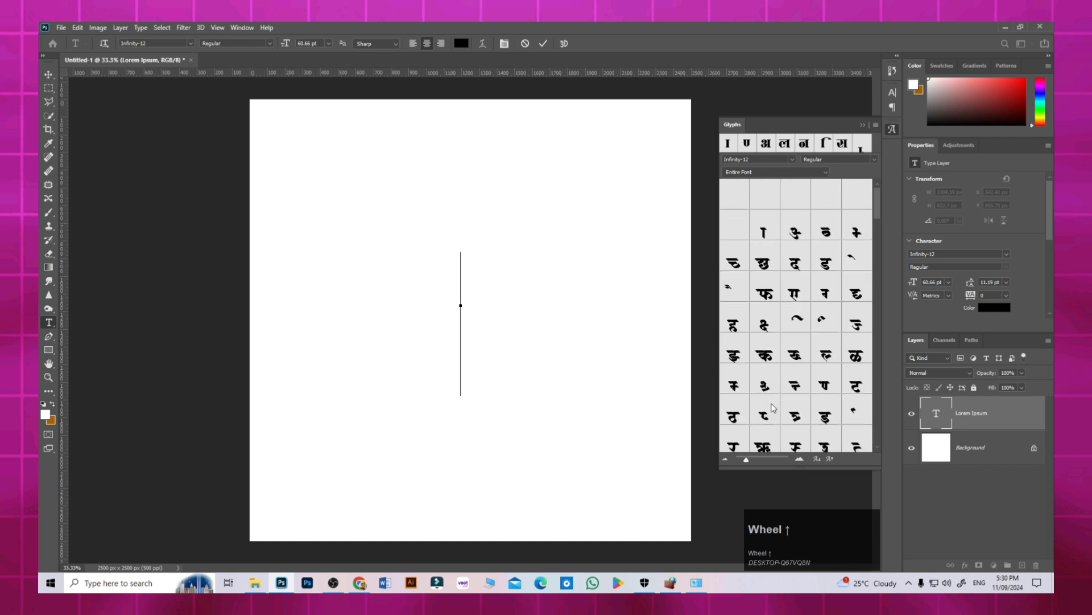
scroll(773, 404, "down", 2)
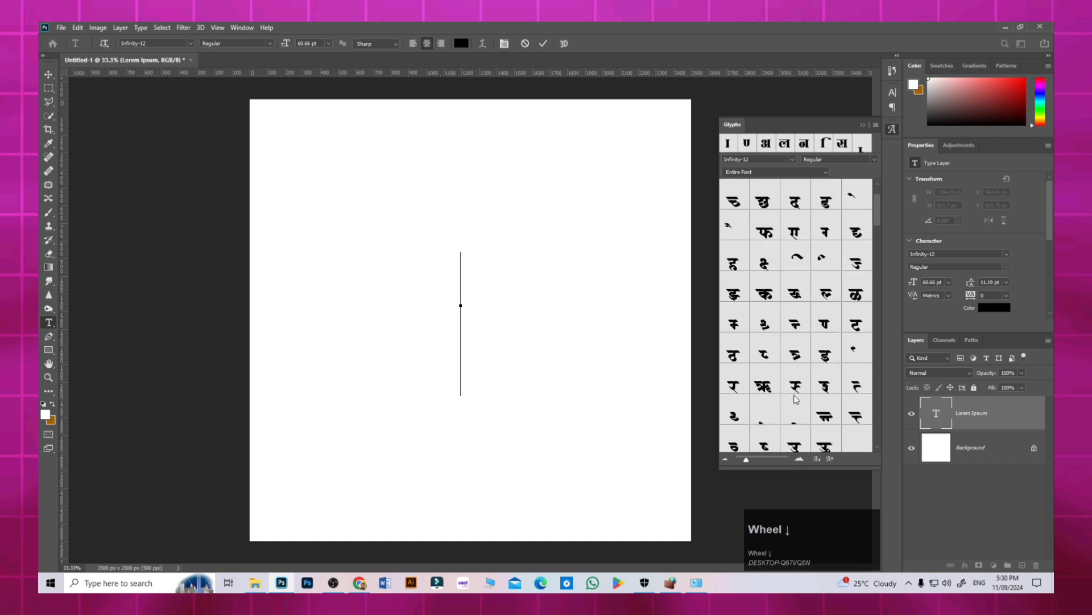
Step: Insert the half प glyph, complete it with a plain vertical stem, and add the curled-tail stem to form पा
double_click(765, 355)
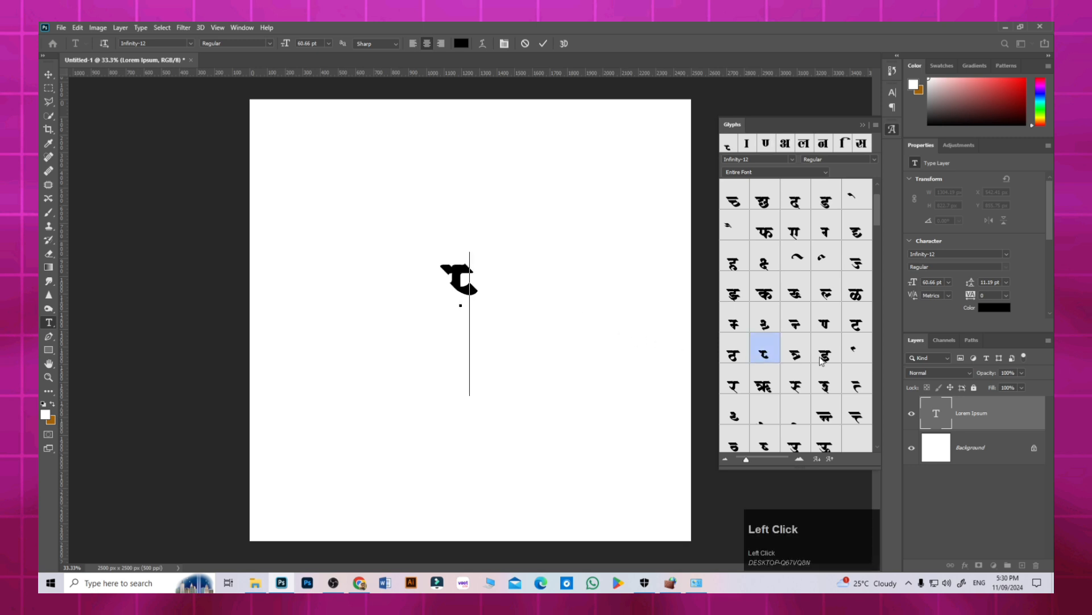
scroll(819, 351, "up", 2)
scroll(819, 351, "down", 5)
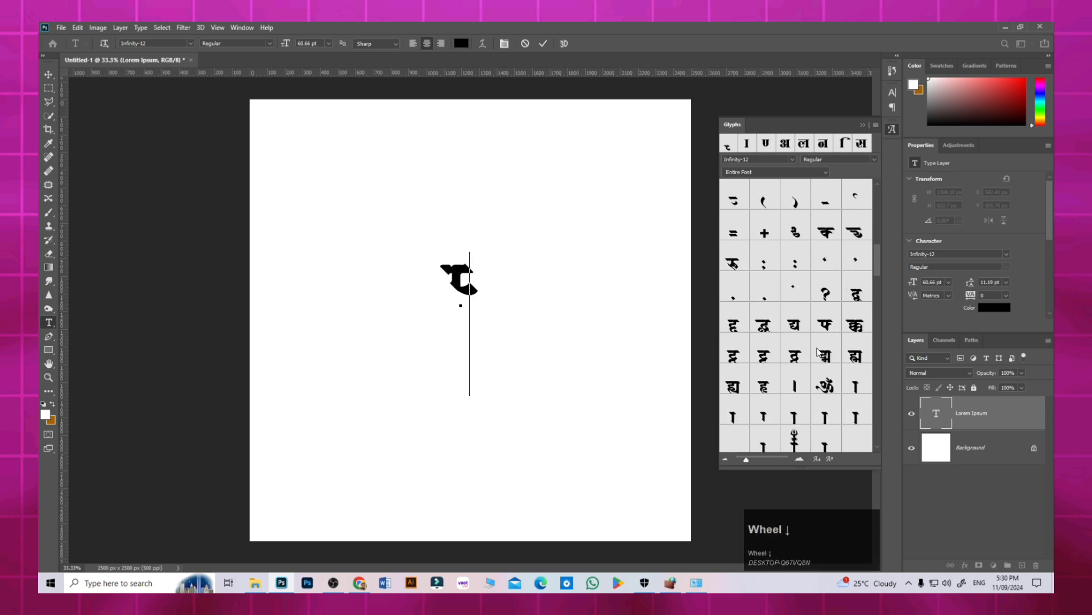
double_click(774, 360)
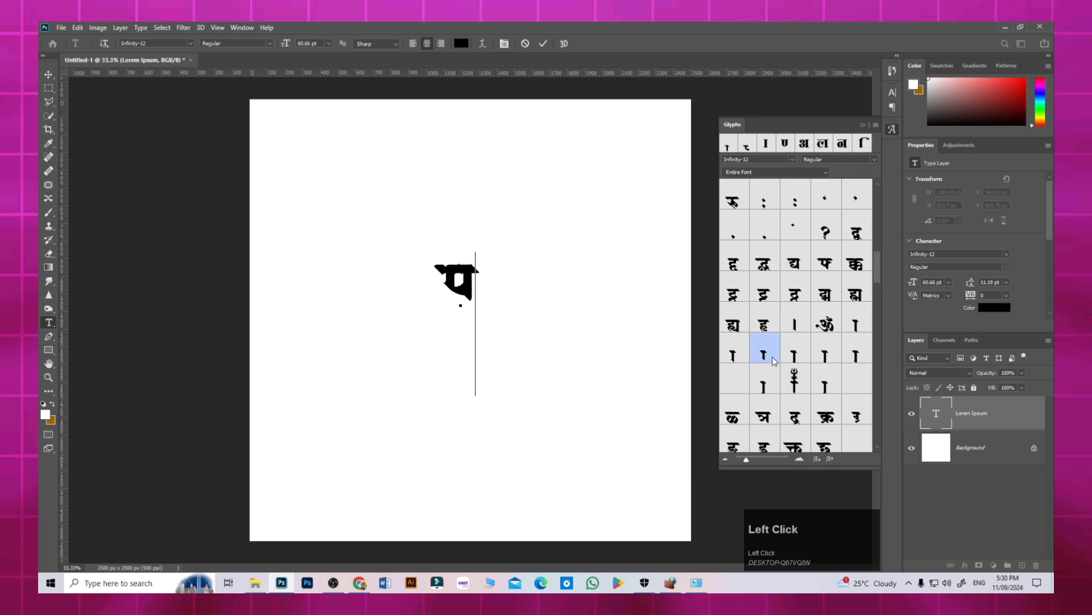
double_click(743, 357)
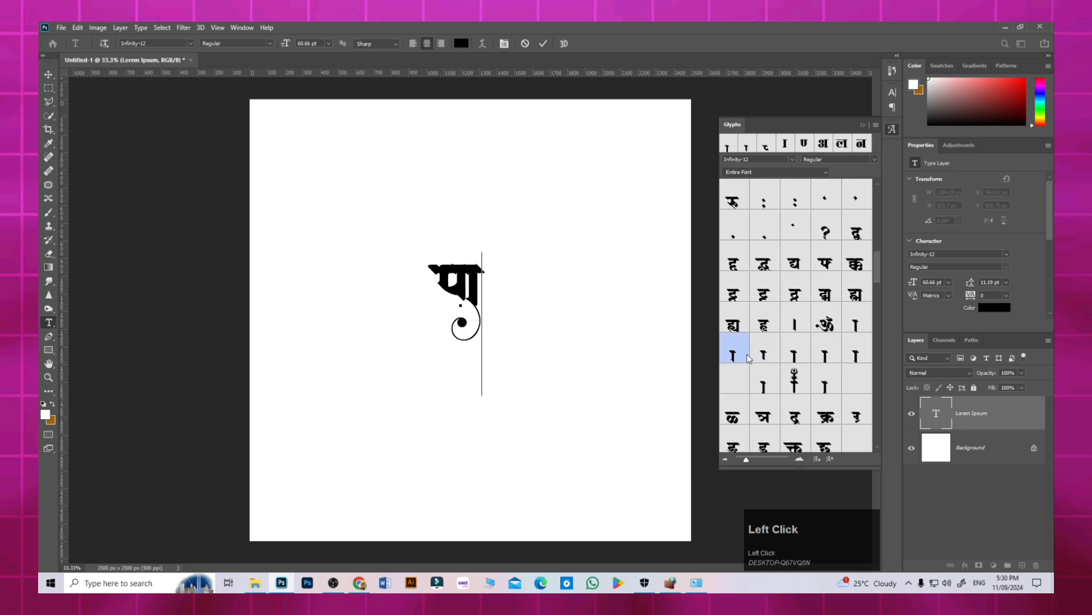
Step: Append the ट glyph and a plain vertical stem after पा to form पाटा
scroll(750, 358, "up", 6)
scroll(751, 357, "up", 5)
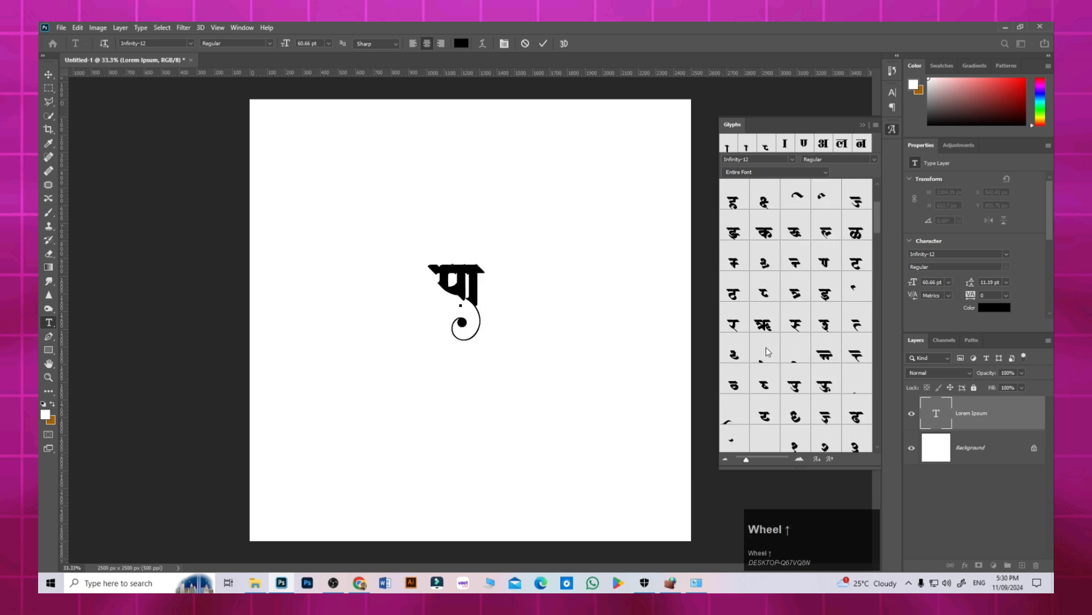
double_click(857, 275)
key("BackSpace")
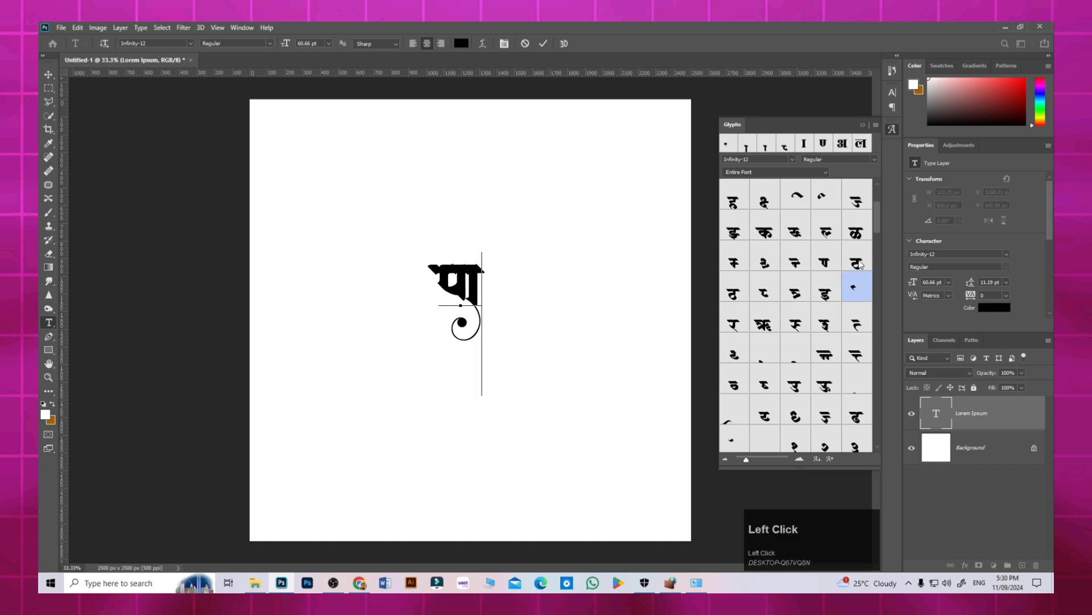
double_click(858, 263)
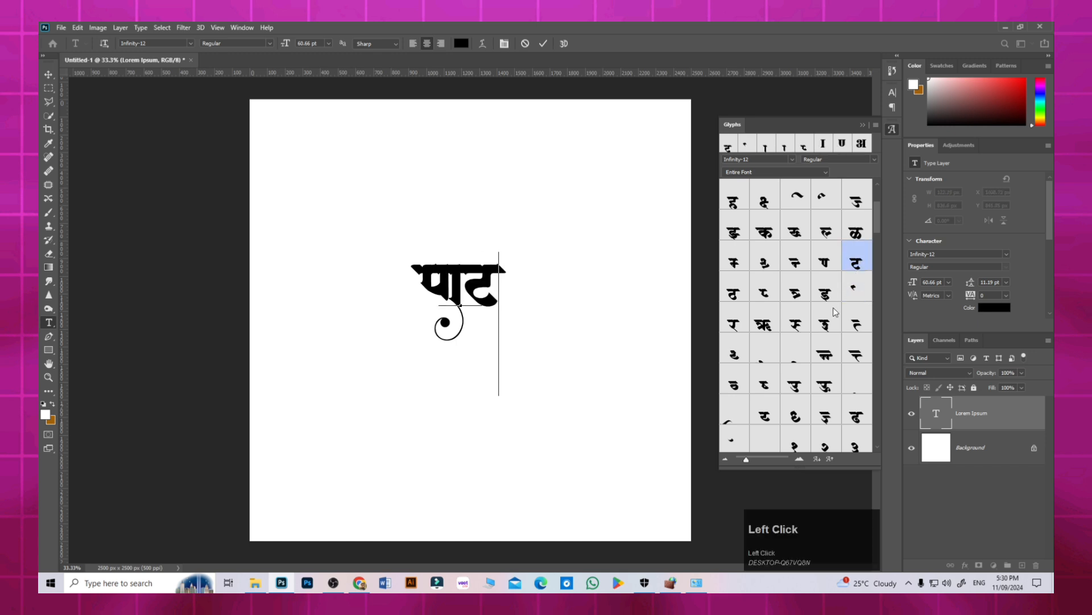
scroll(835, 312, "down", 4)
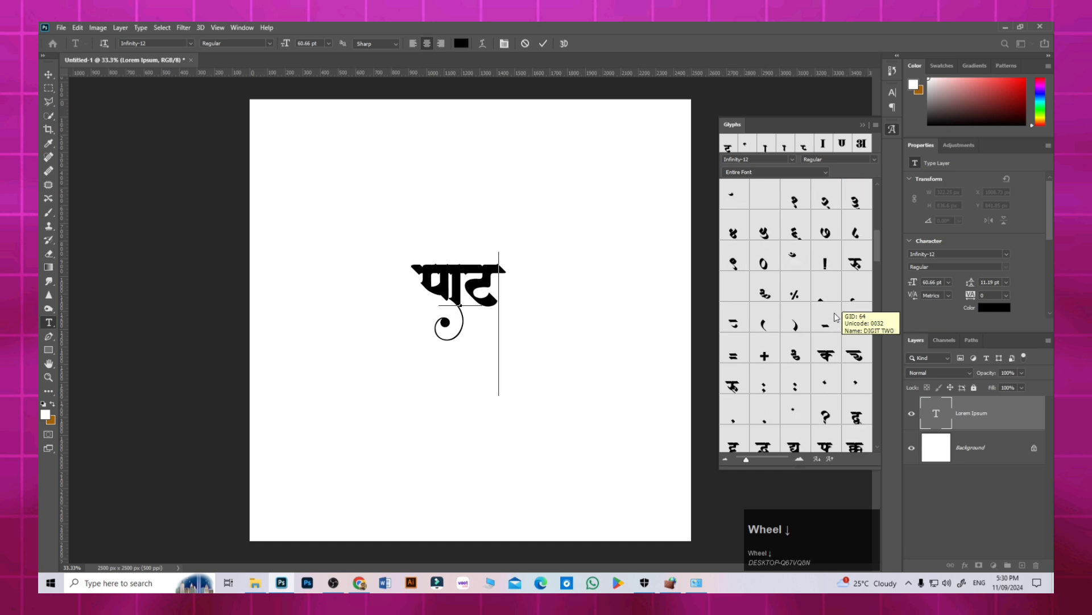
double_click(764, 355)
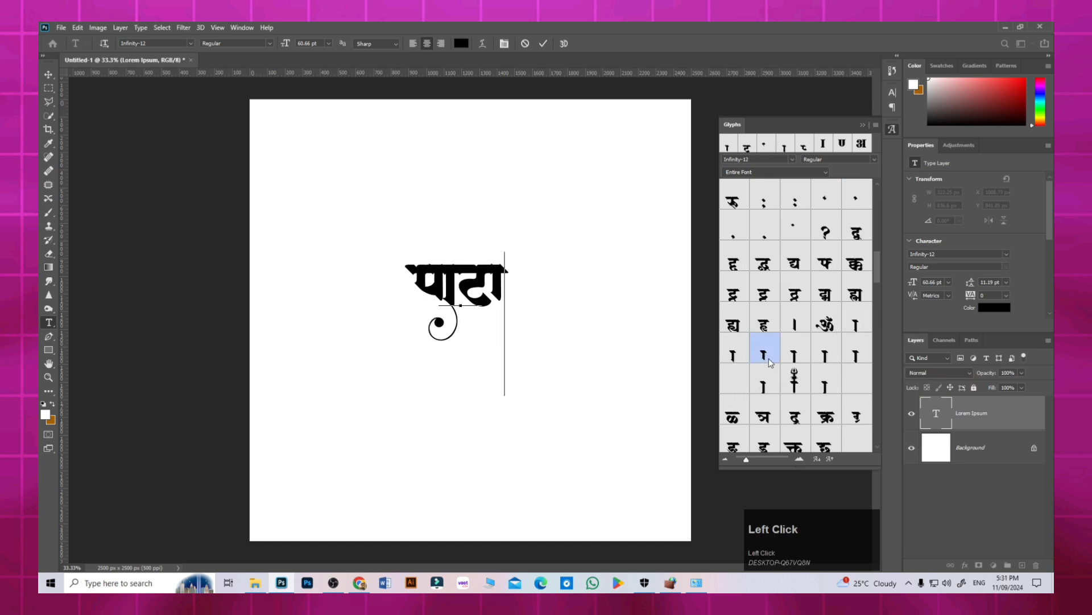
Step: Add a short curved vowel stroke from the Infinity-12 glyphs above पाटा to form पाटी
scroll(791, 347, "up", 5)
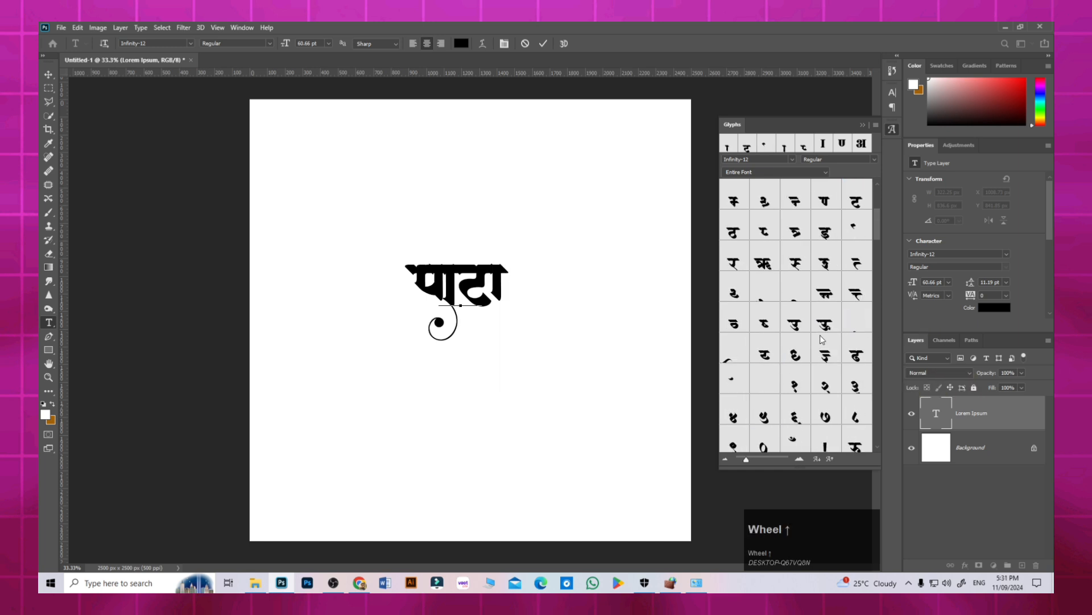
scroll(820, 342, "down", 5)
scroll(820, 346, "down", 4)
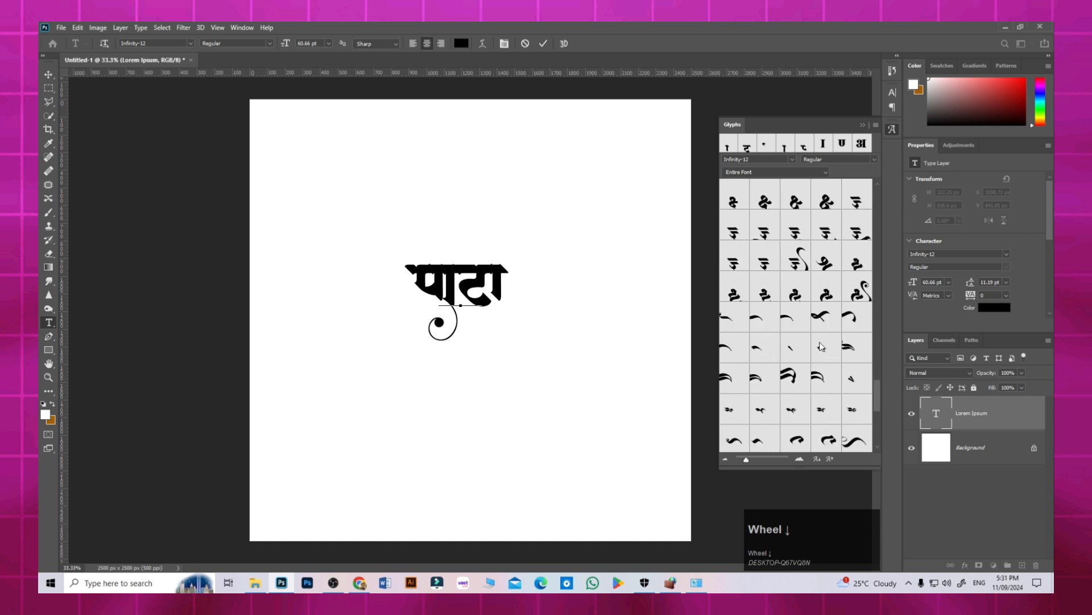
scroll(821, 350, "down", 4)
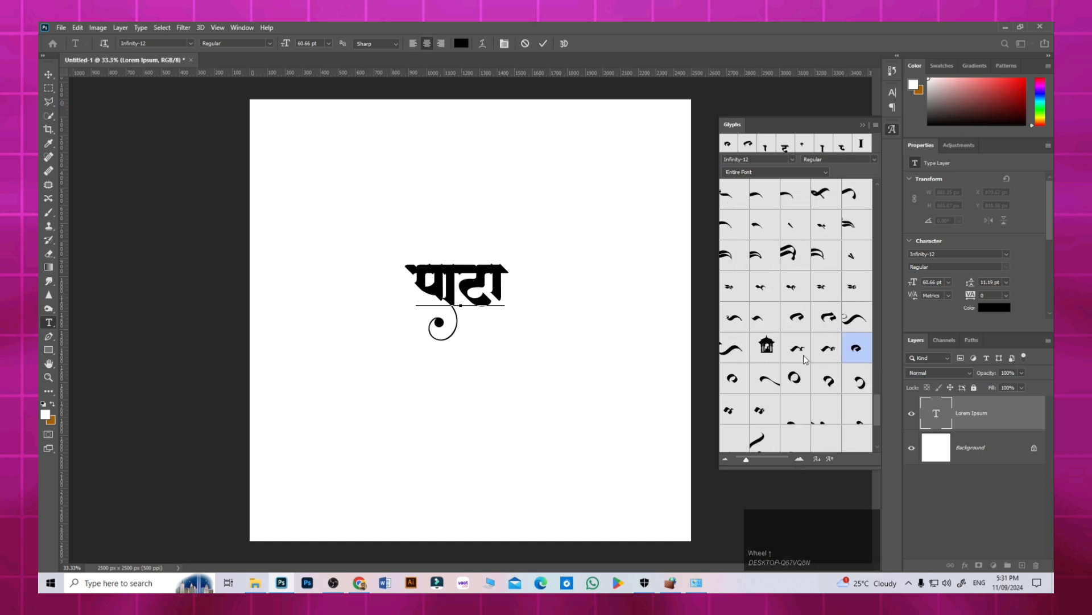
left_click(757, 320)
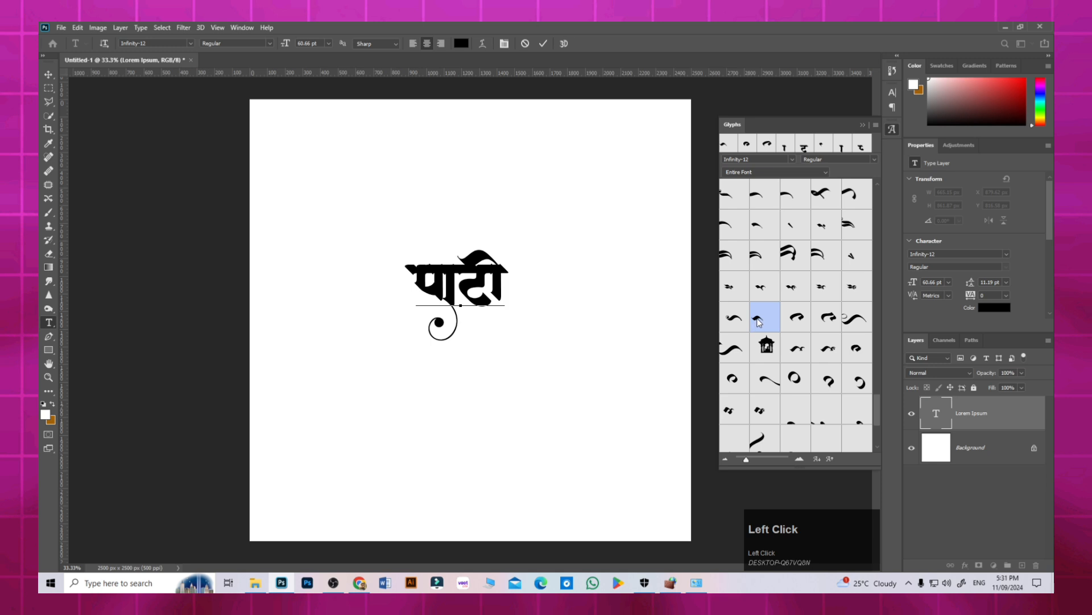
Step: Append the ल glyph with the large swash tail, Unicode 2039, after पाटी
scroll(756, 325, "up", 10)
scroll(762, 324, "up", 10)
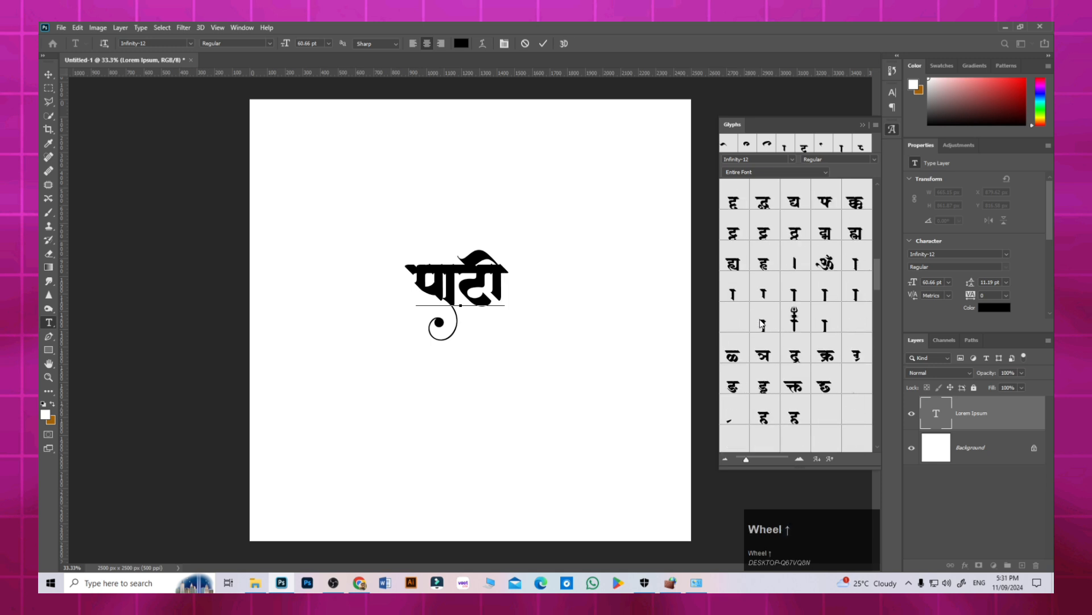
scroll(763, 325, "down", 15)
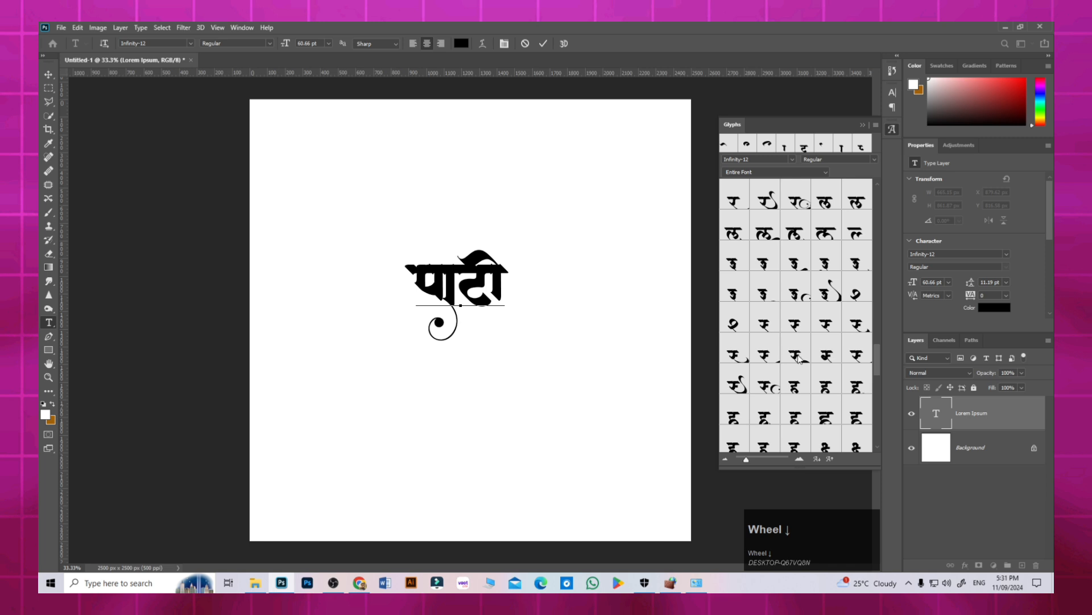
scroll(797, 359, "up", 2)
left_click(795, 294)
double_click(795, 294)
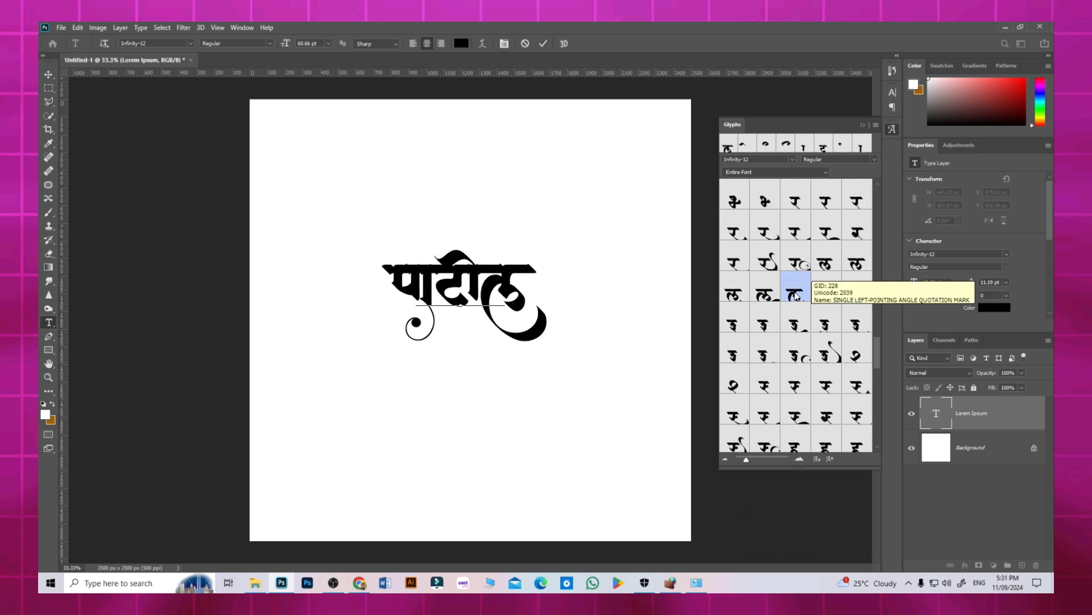
Step: Delete the whole composed word from the text layer and close the Glyphs panel, keeping the layer in edit mode
scroll(796, 296, "up", 2)
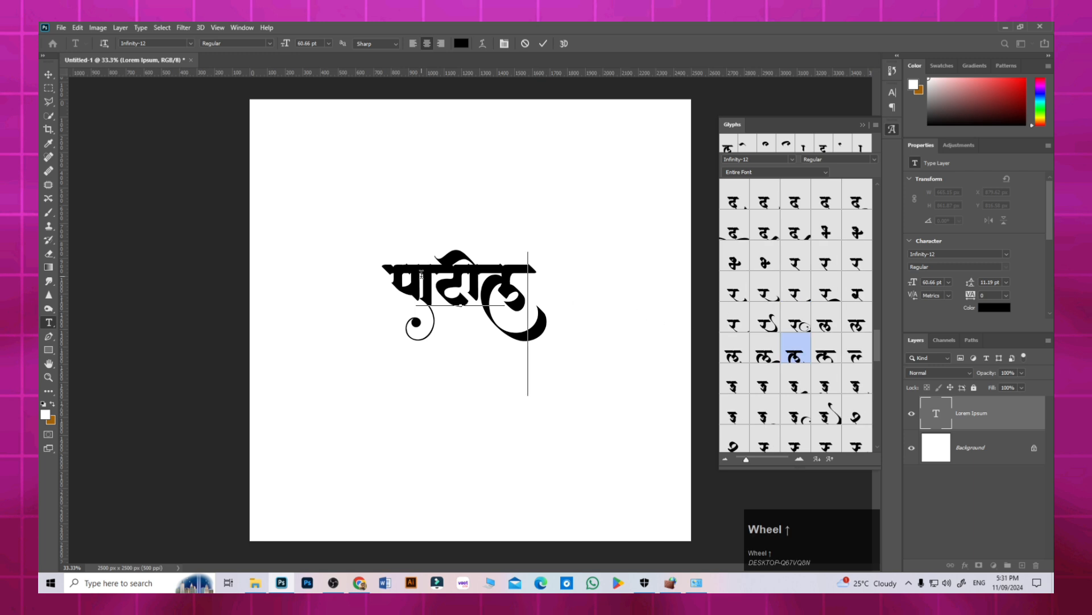
left_click_drag(518, 285, 496, 285)
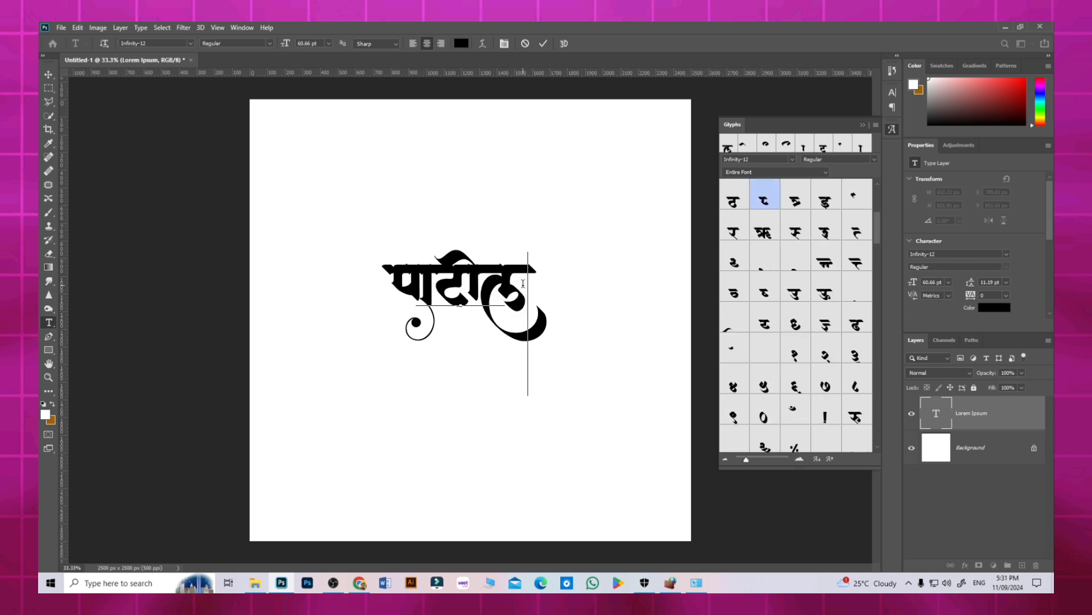
key("BackSpace")
key("BackSpace")
key("BackSpace")
key("BackSpace")
key("BackSpace")
key("BackSpace")
key("BackSpace")
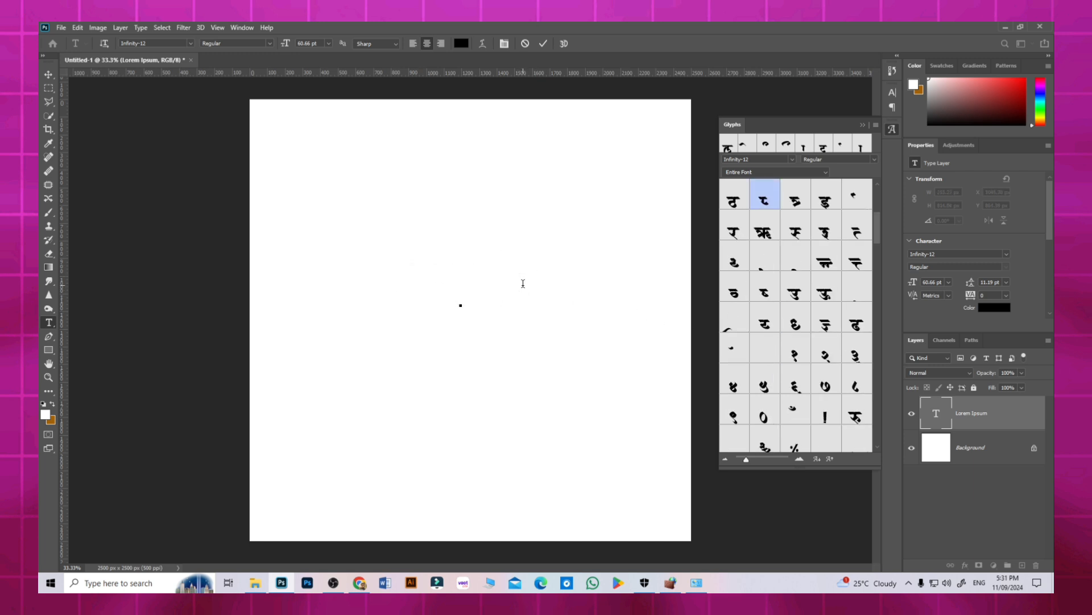
left_click(892, 129)
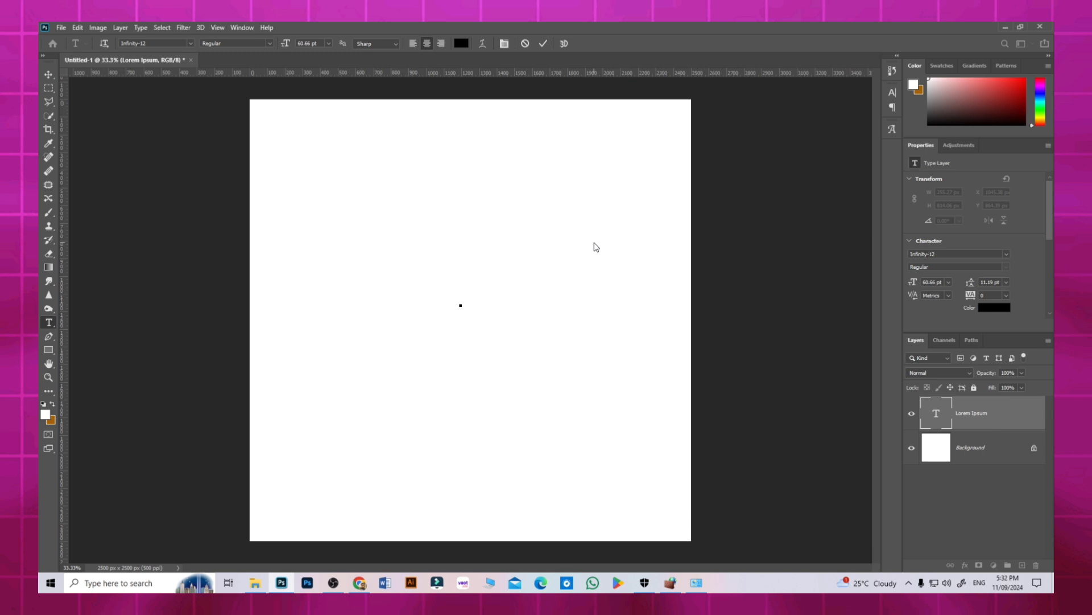
Step: Try the uppercase P character in the empty text layer, delete it, and enter lowercase p for the half प
type("P")
key("BackSpace")
type("P")
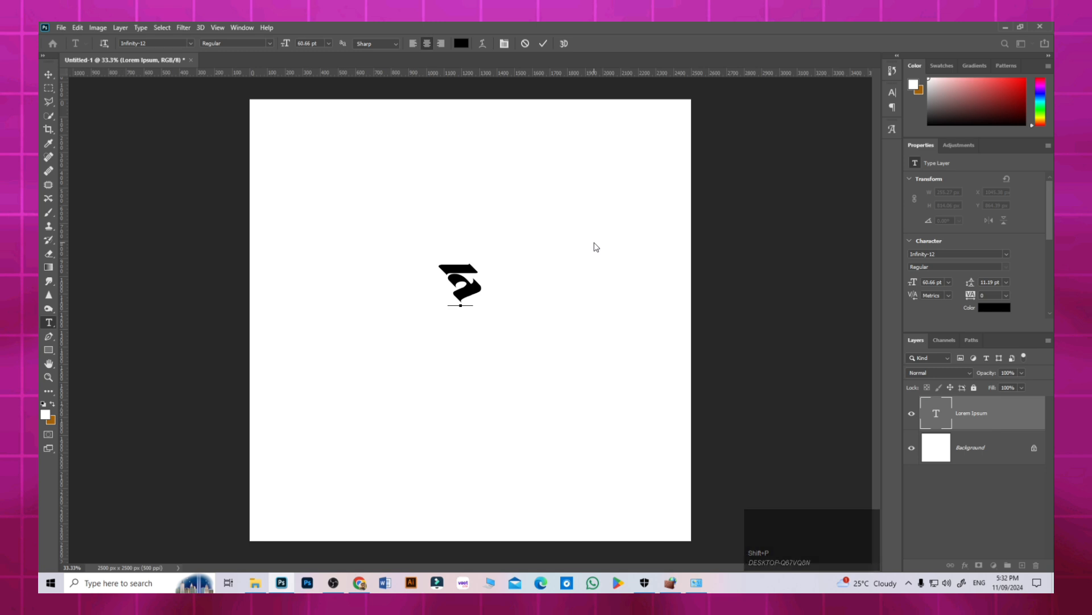
key("BackSpace")
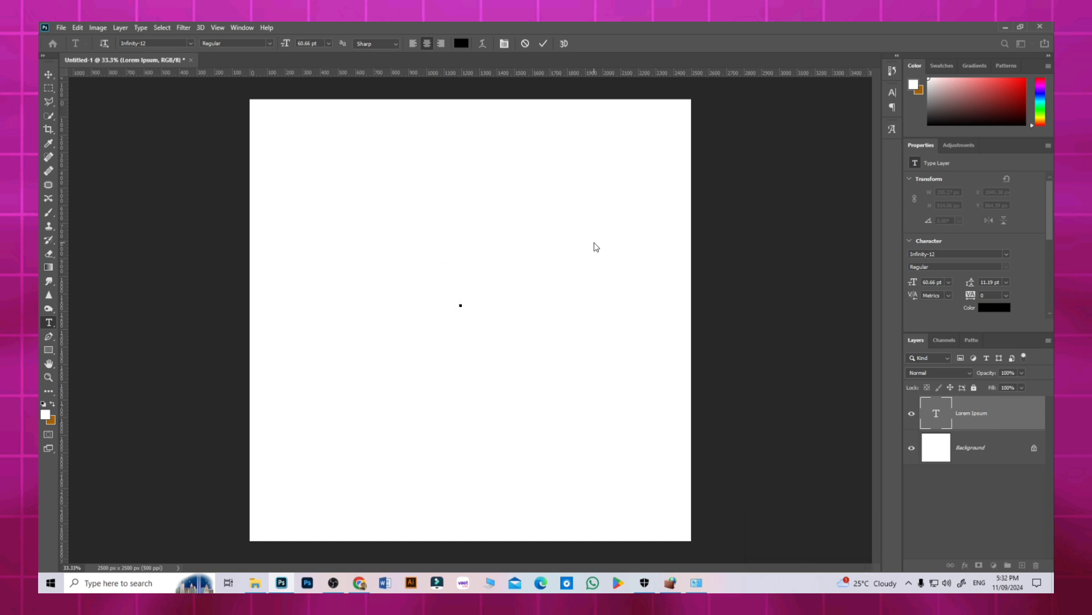
type("P")
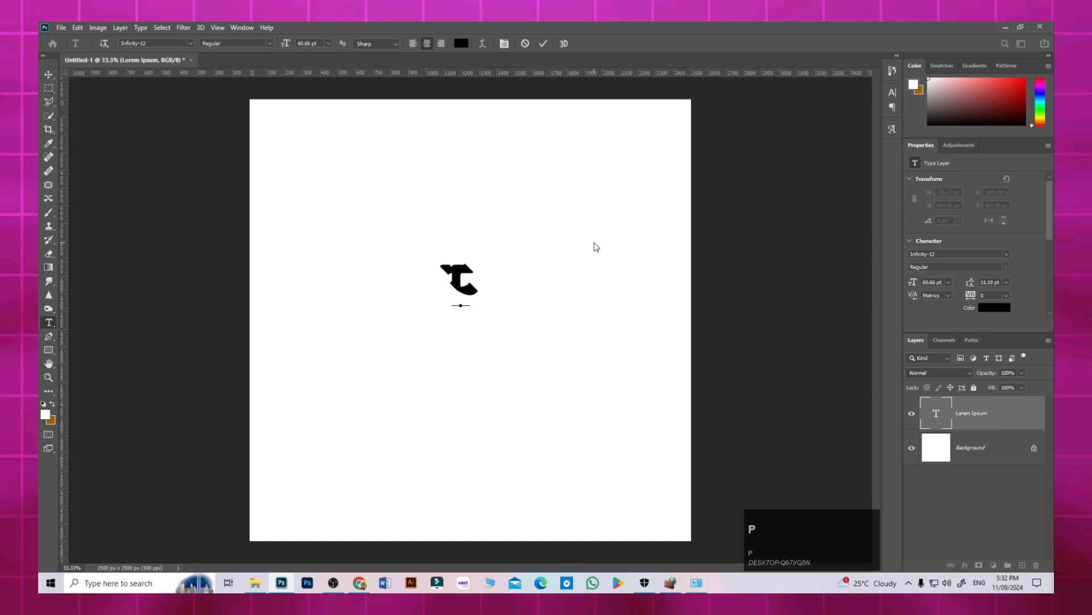
Step: Try the lowercase l and uppercase L characters after the half प, deleting each one
key("shift")
type("l")
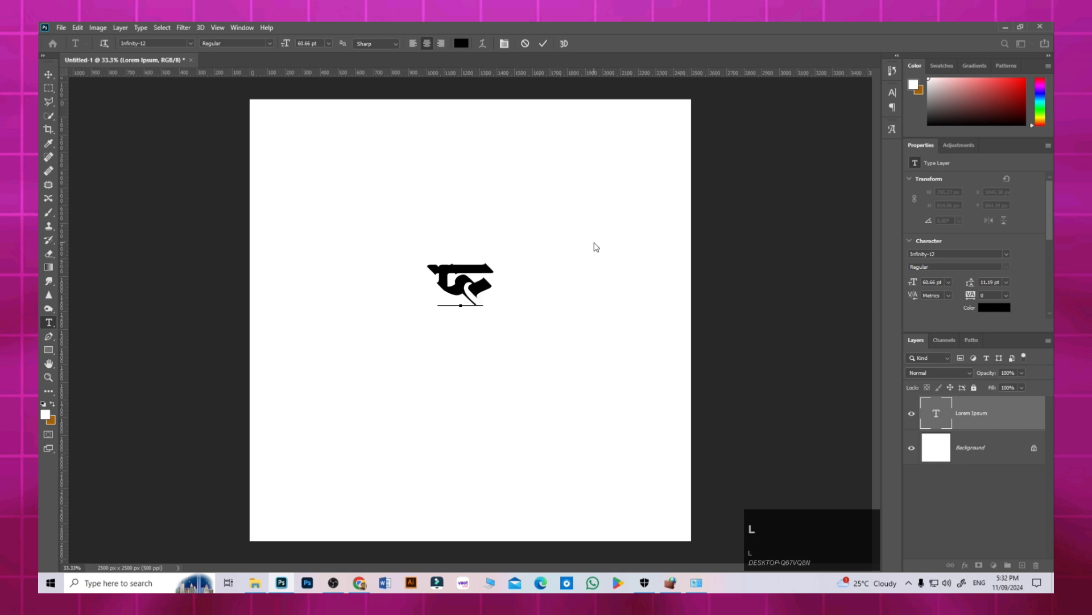
key("BackSpace")
type("L")
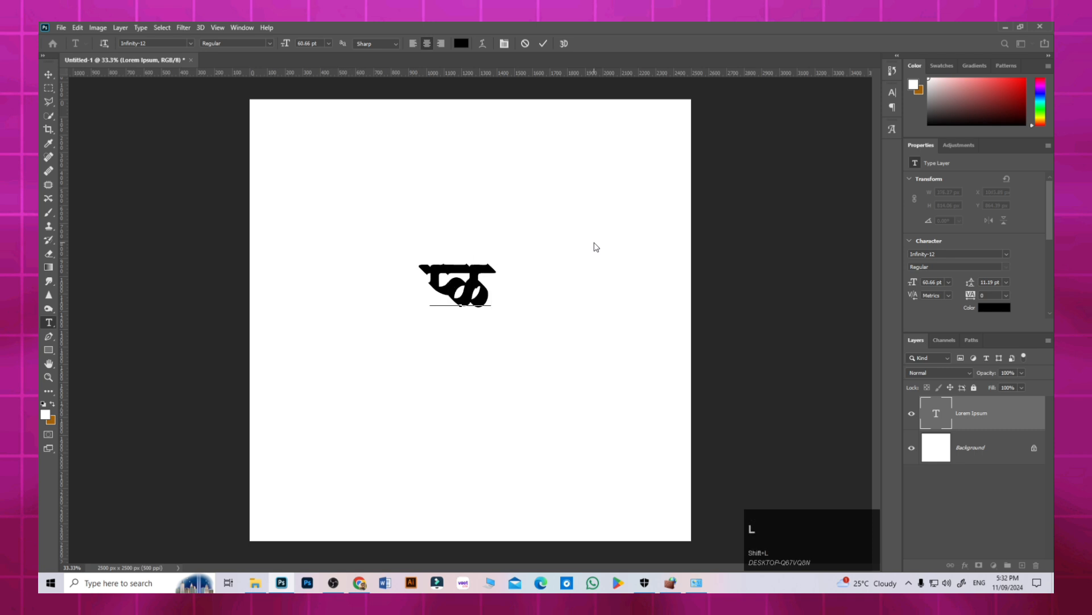
key("BackSpace")
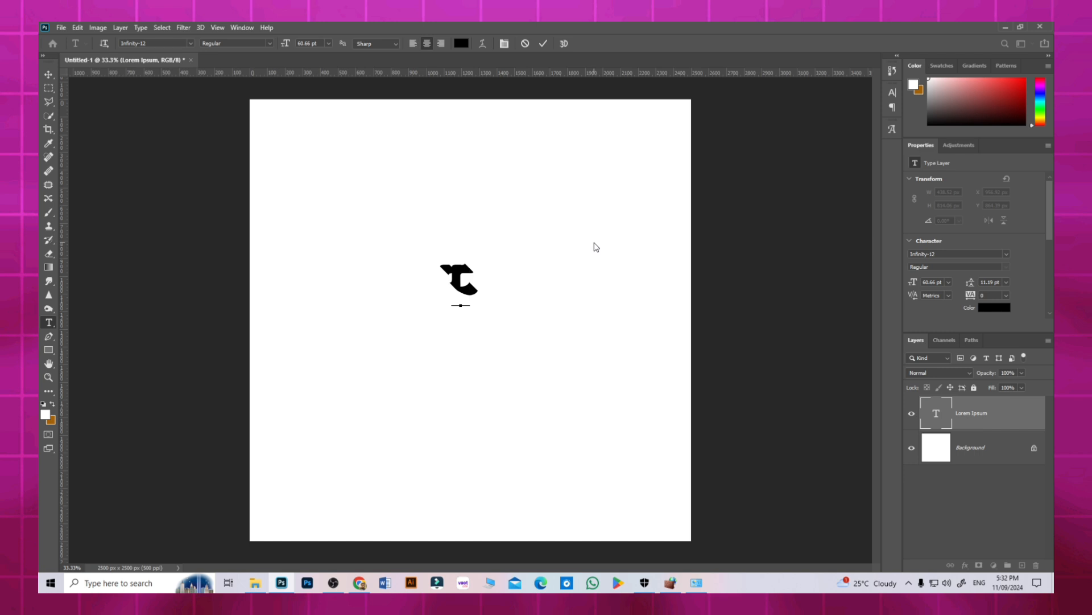
Step: Complete प by entering a for its vertical stem, and try the t character after it, deleting each attempt
type("a")
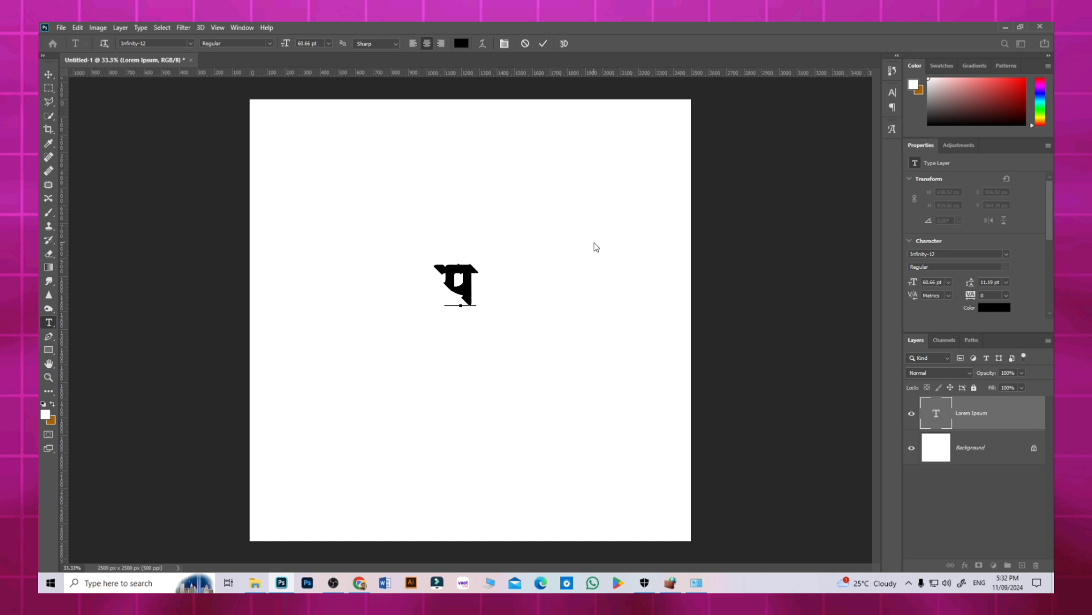
type("र")
key("BackSpace")
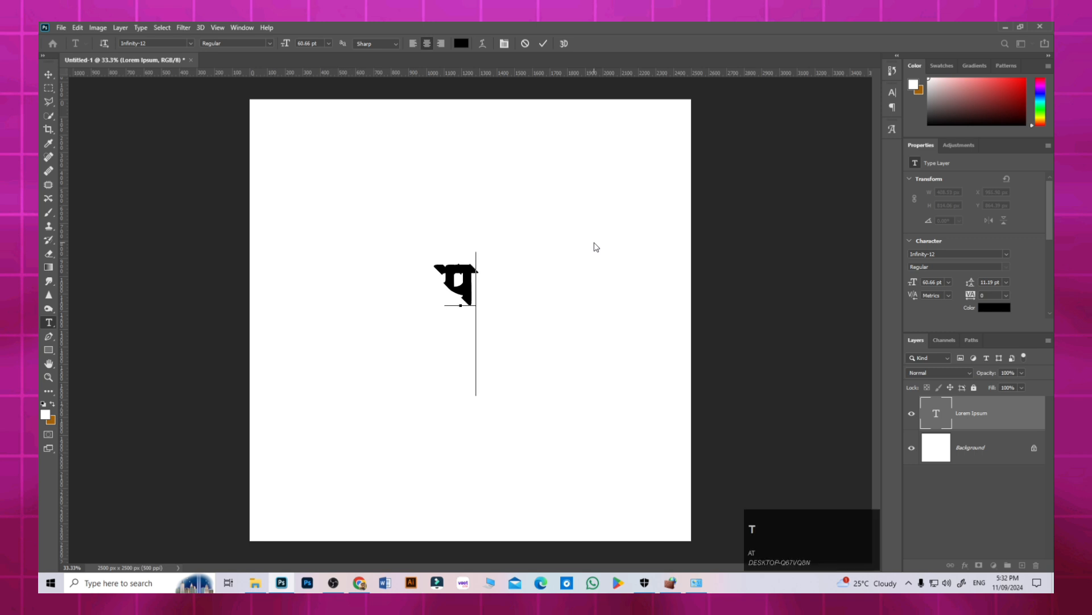
type("र")
key("BackSpace")
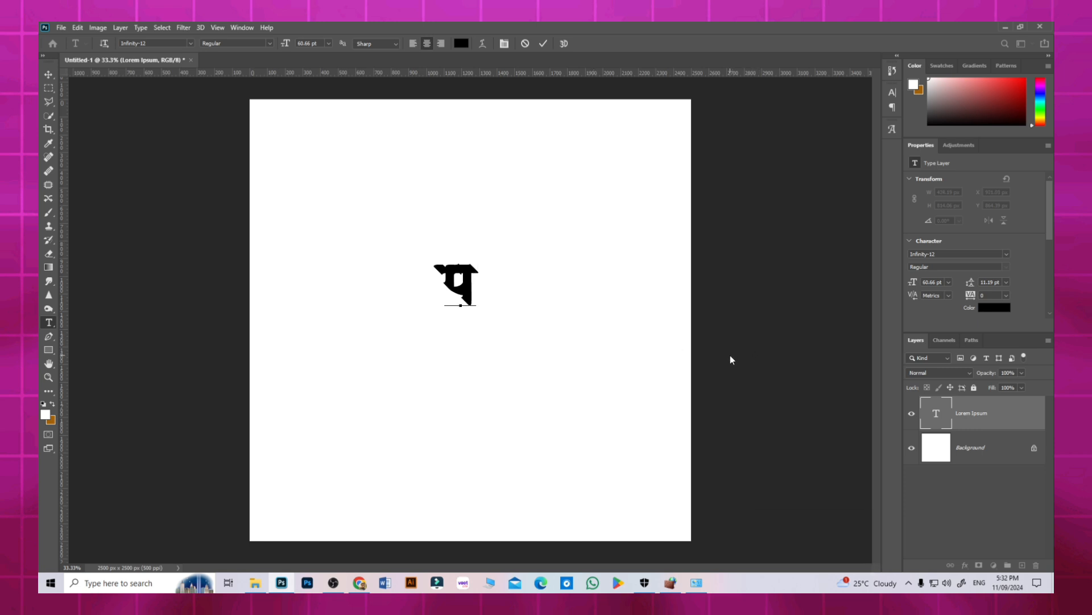
Step: Append the ट glyph from the Glyphs panel and insert a vertical stem after प to form पाट
left_click(893, 130)
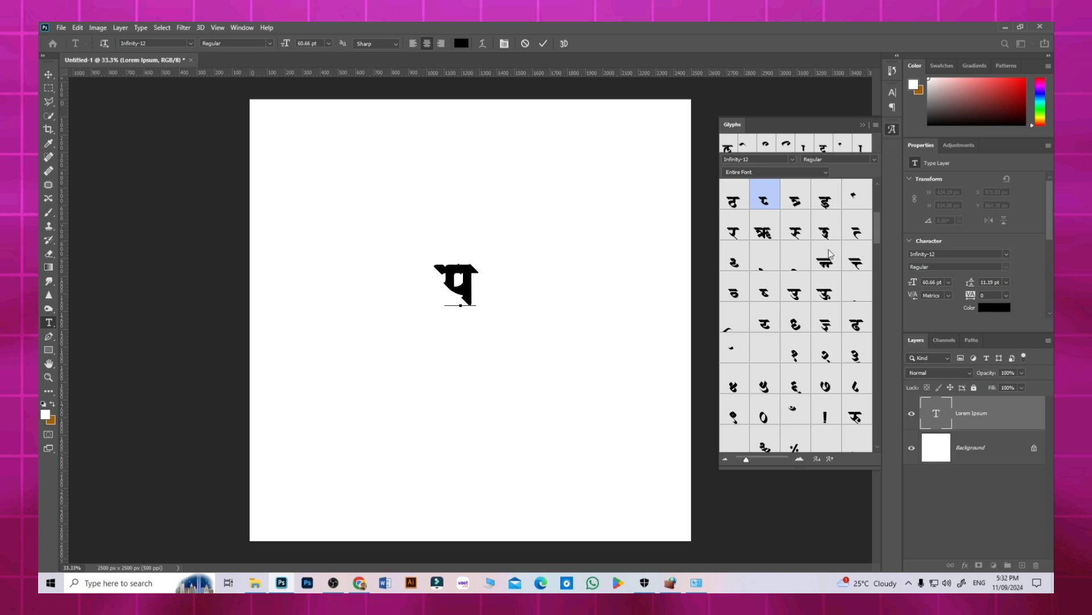
scroll(812, 331, "up", 3)
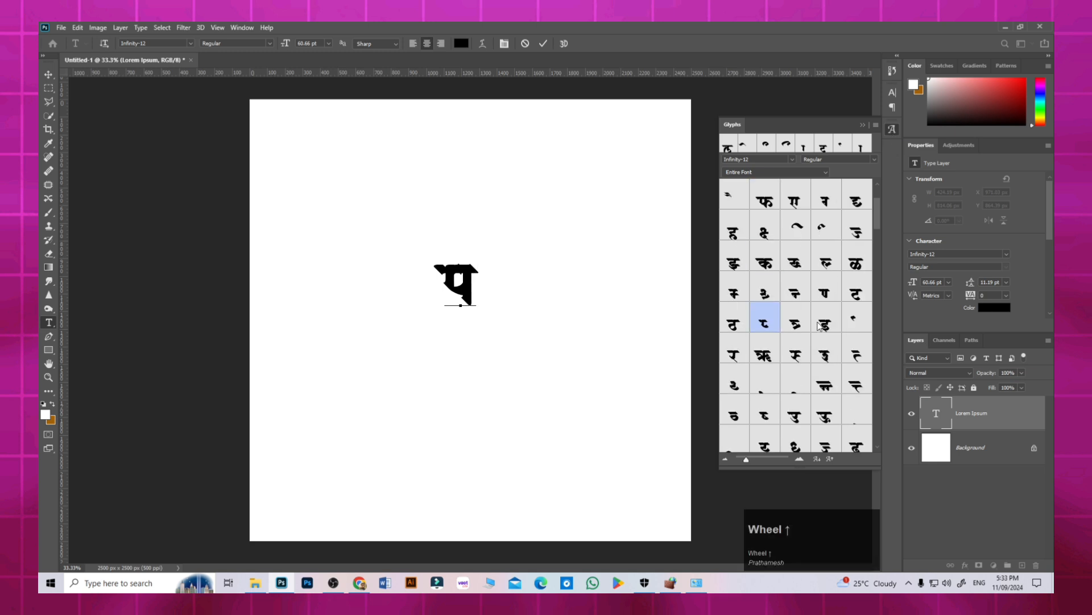
double_click(824, 196)
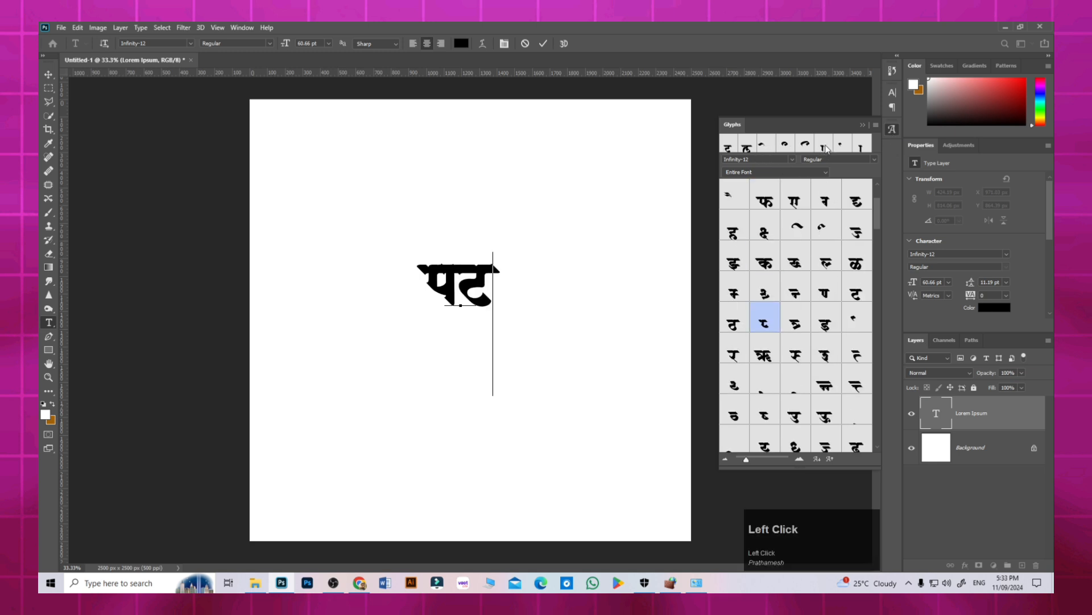
left_click(461, 287)
type("ाट")
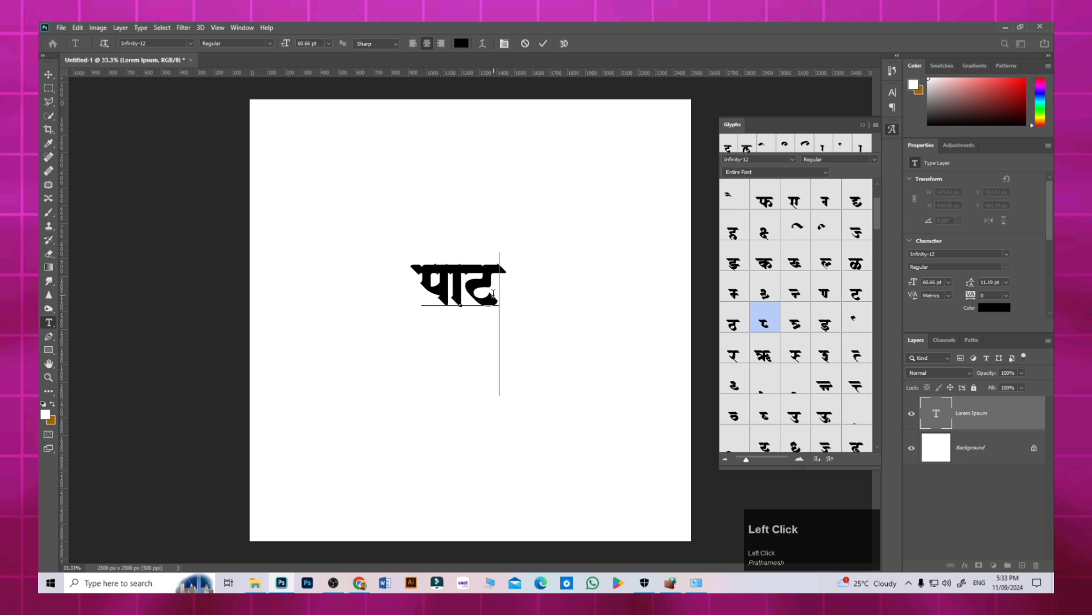
Step: Enter a stem after ट, try the lowercase i vowel mark, and replace it with uppercase I to form पाटी
type("ा")
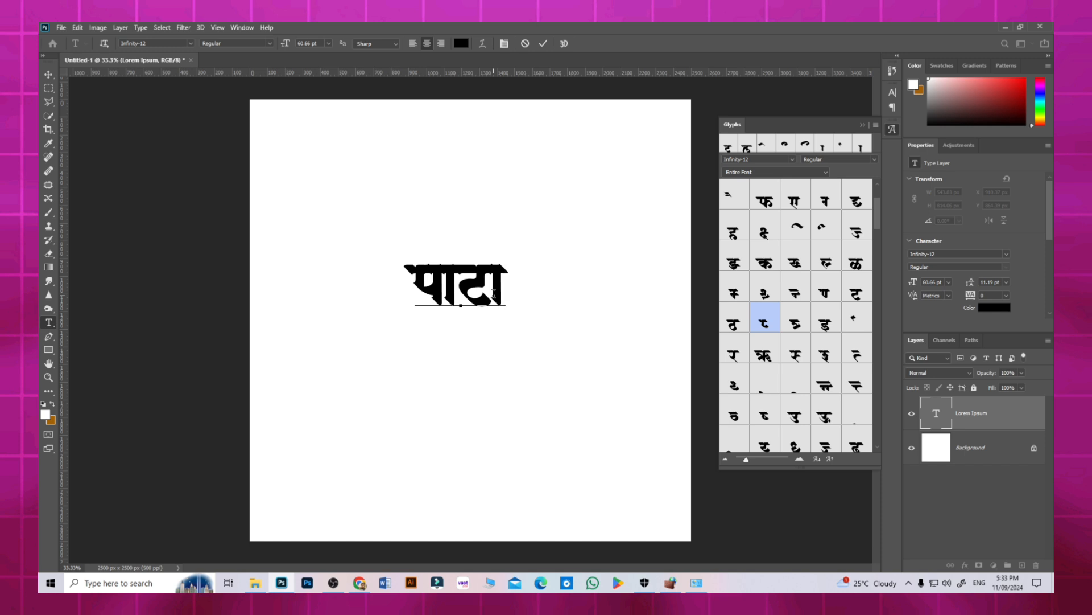
key("BackSpace")
type("ी")
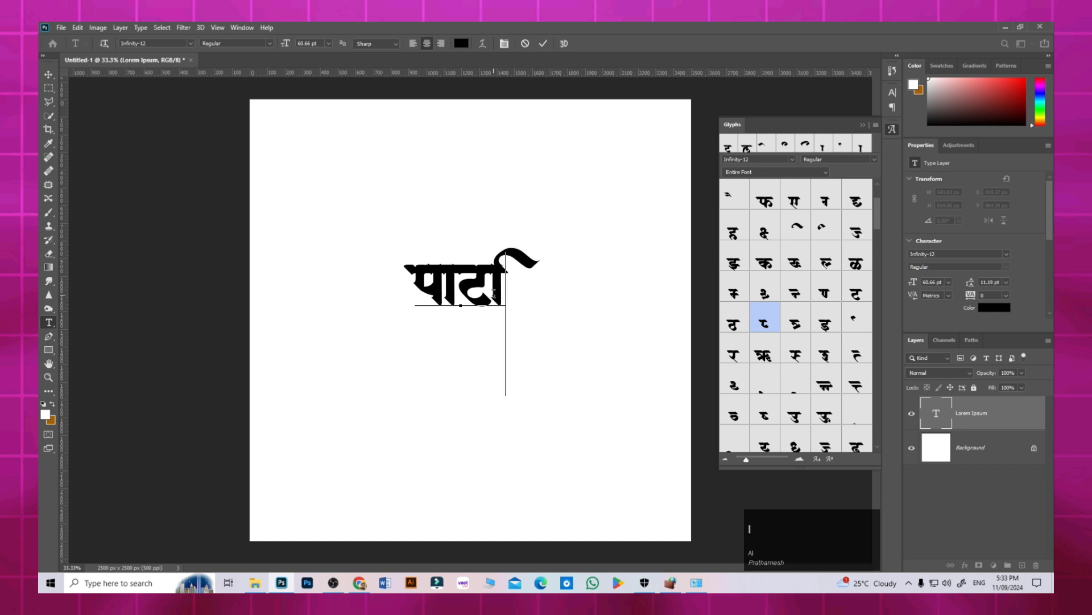
key("BackSpace")
type("ी")
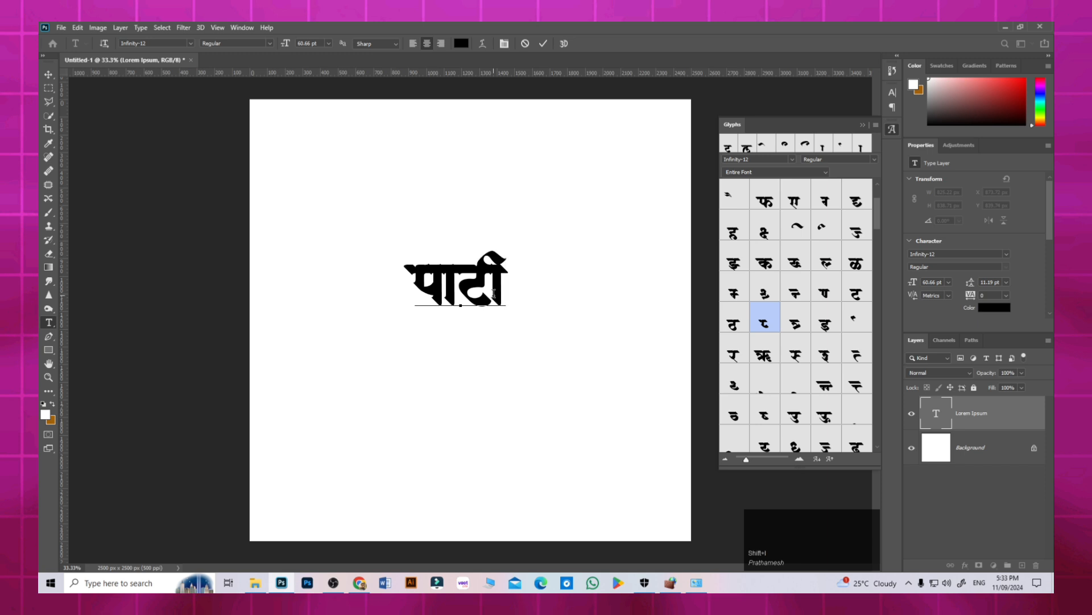
Step: Append ल by entering l and a after पाटी, and commit the text layer
type("l")
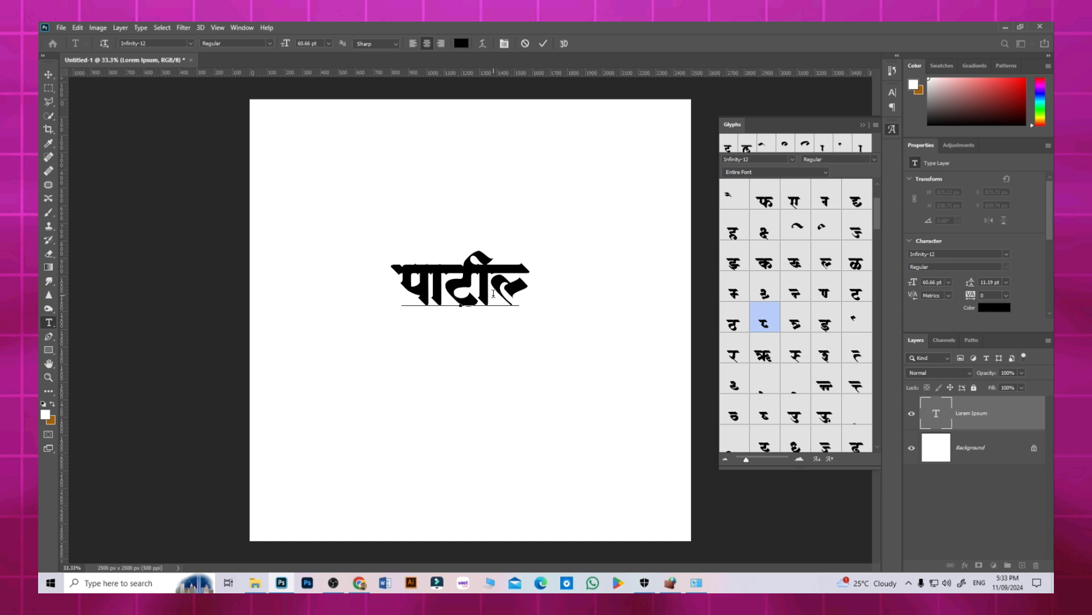
type("a")
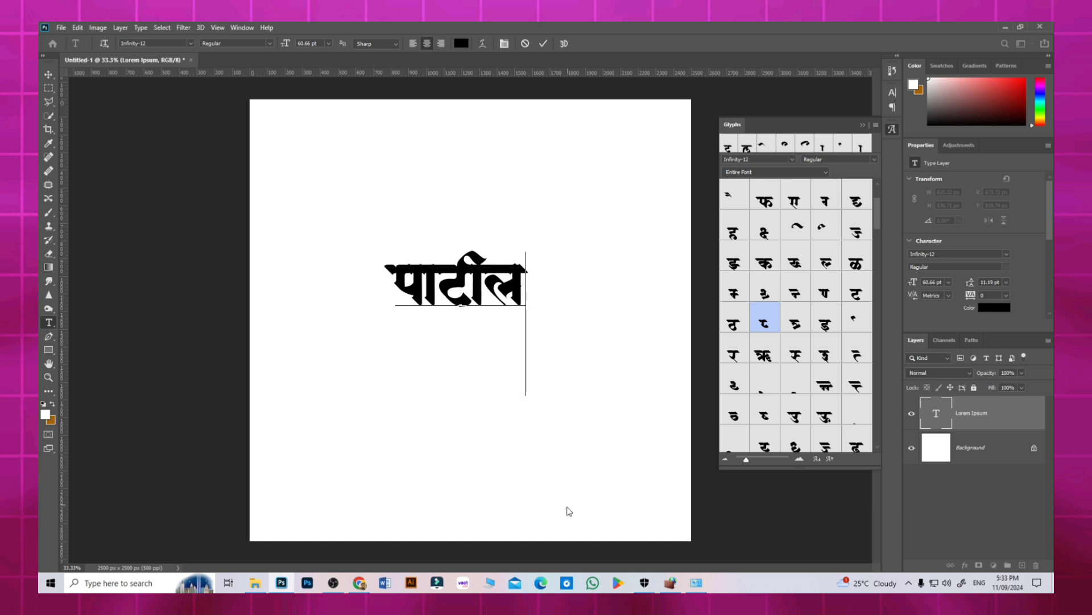
left_click(49, 74)
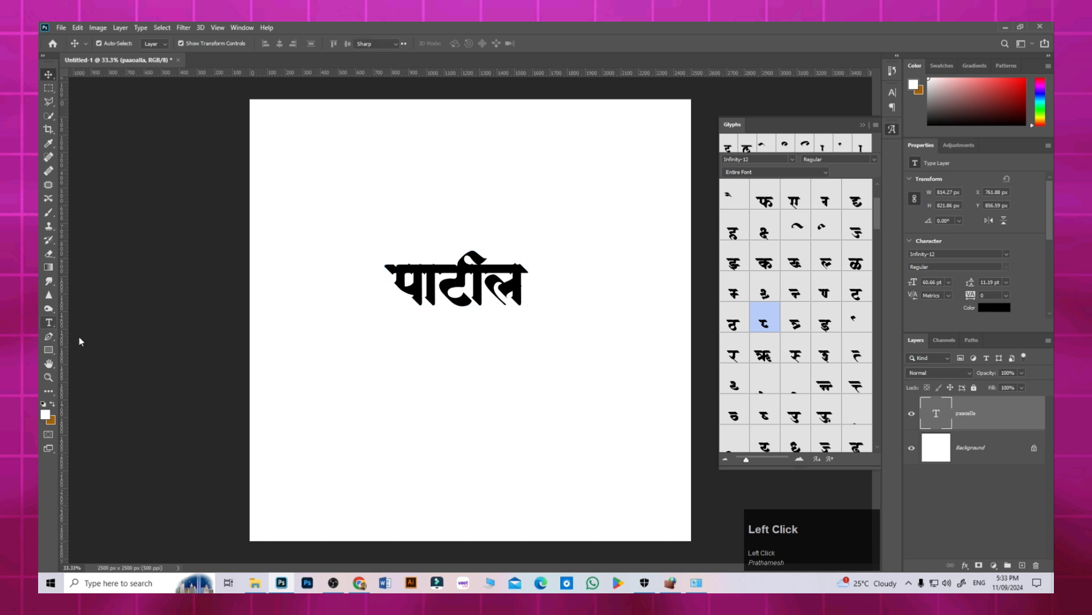
Step: Move the typed word down the canvas to about X 748 px, Y 1652 px
left_click(49, 322)
left_click(417, 391)
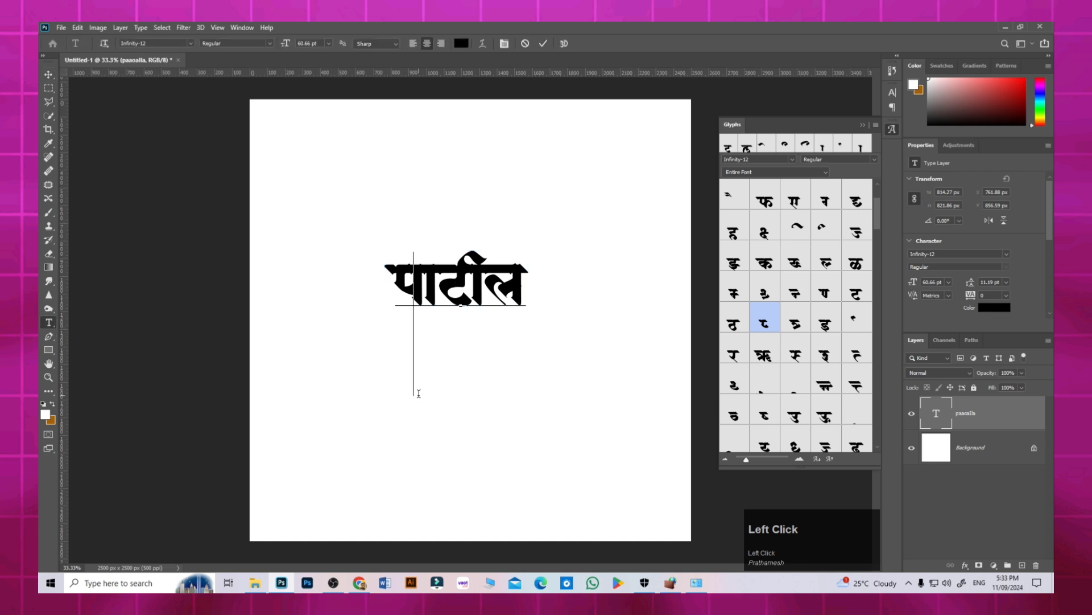
left_click(49, 74)
left_click_drag(481, 266, 476, 408)
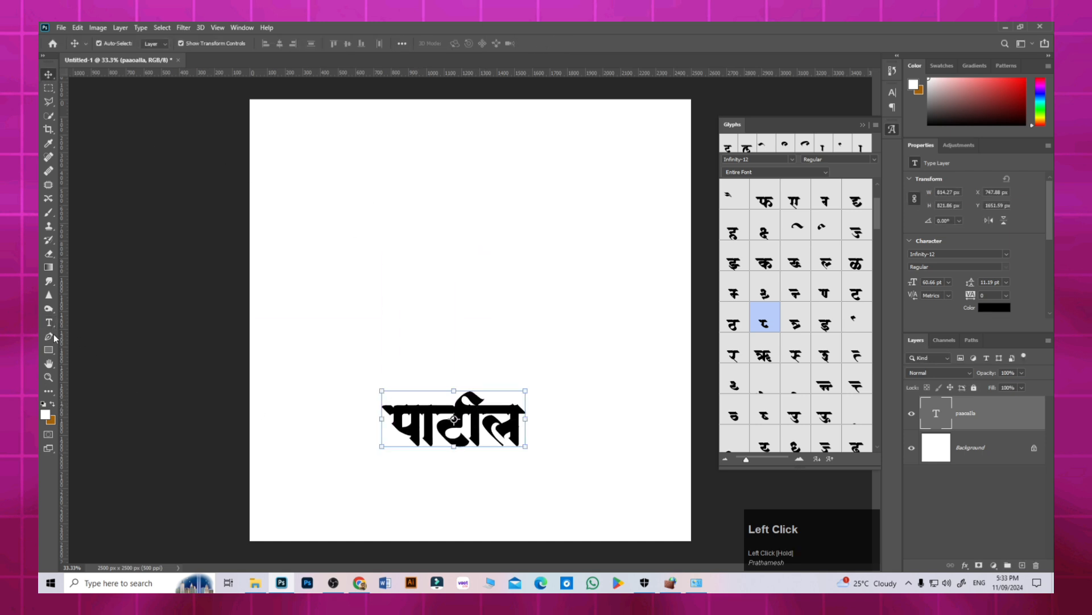
Step: Add a new text layer above पाटील and enter maharja to write महारज
left_click(49, 322)
left_click(408, 247)
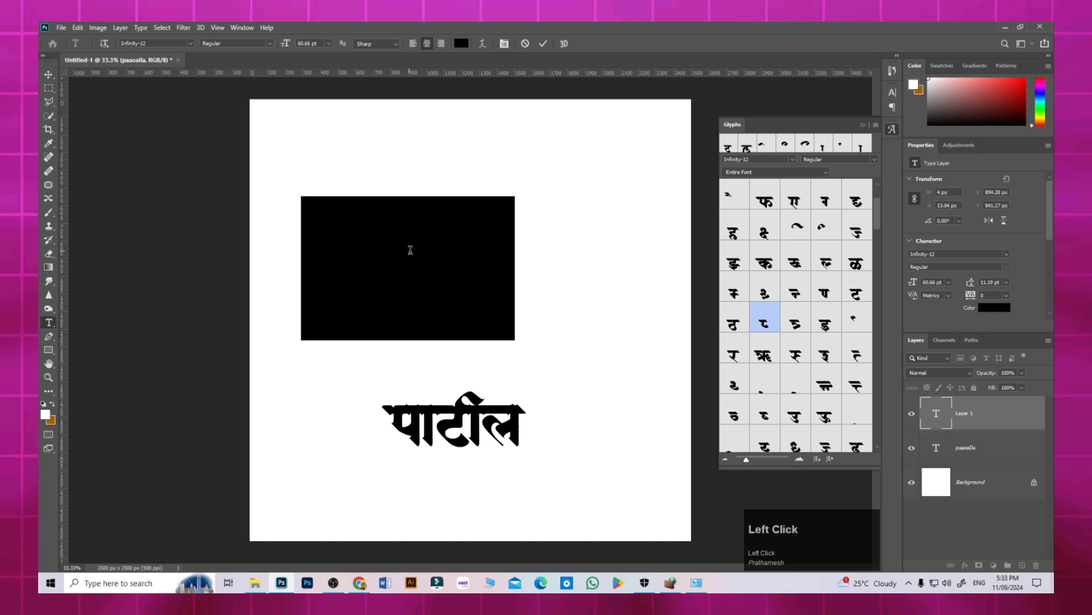
key("BackSpace")
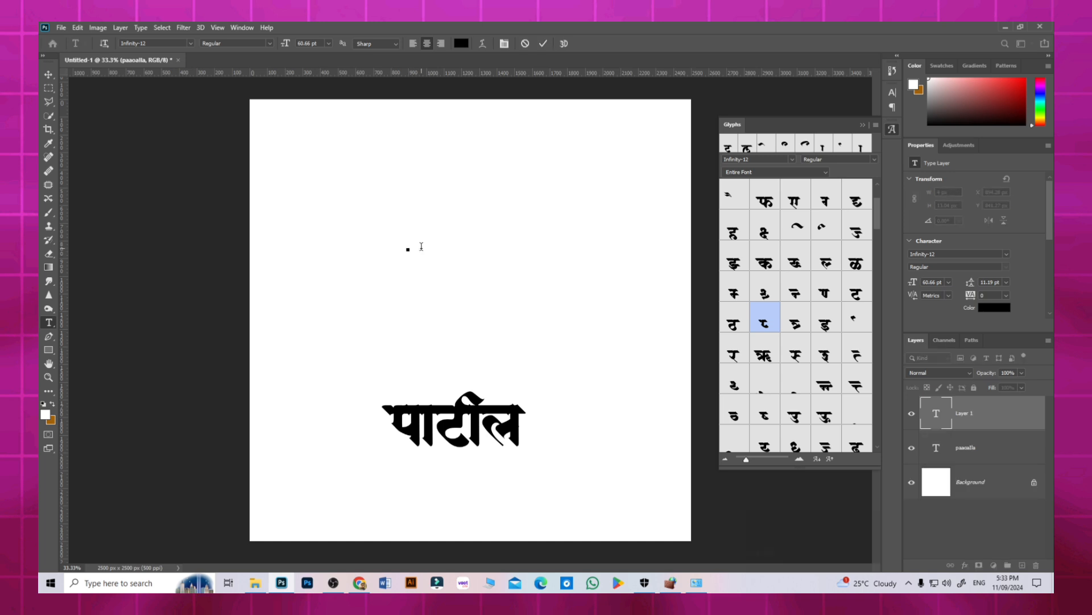
type("m")
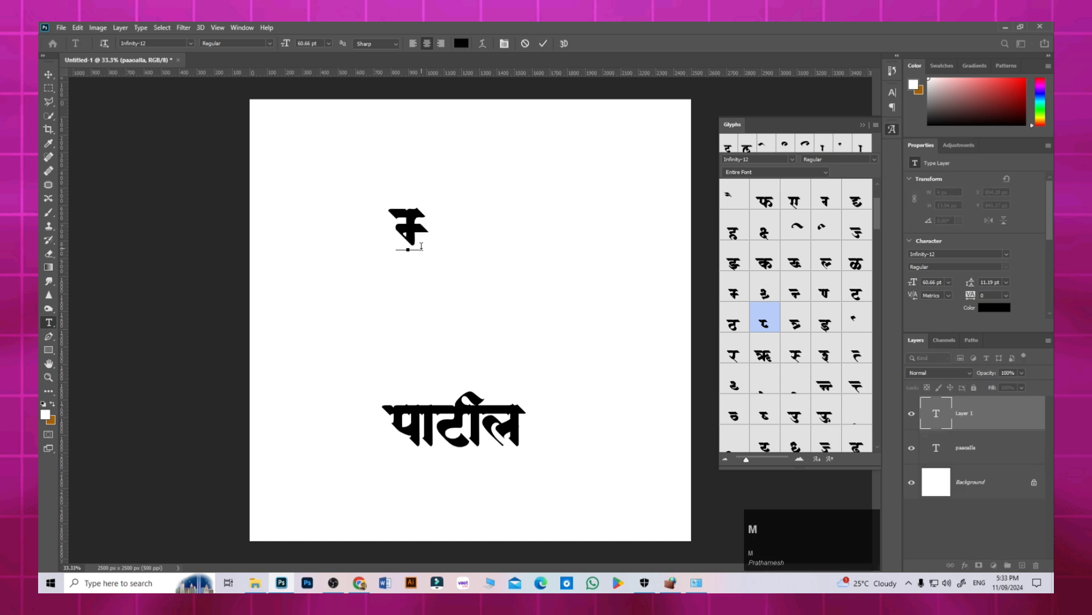
type("a")
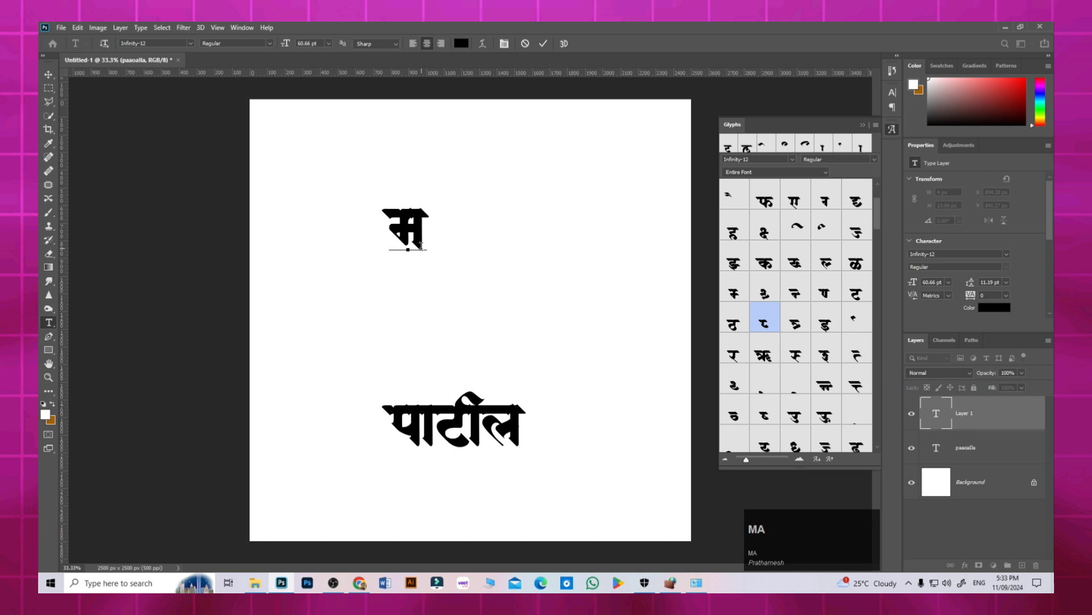
type("h")
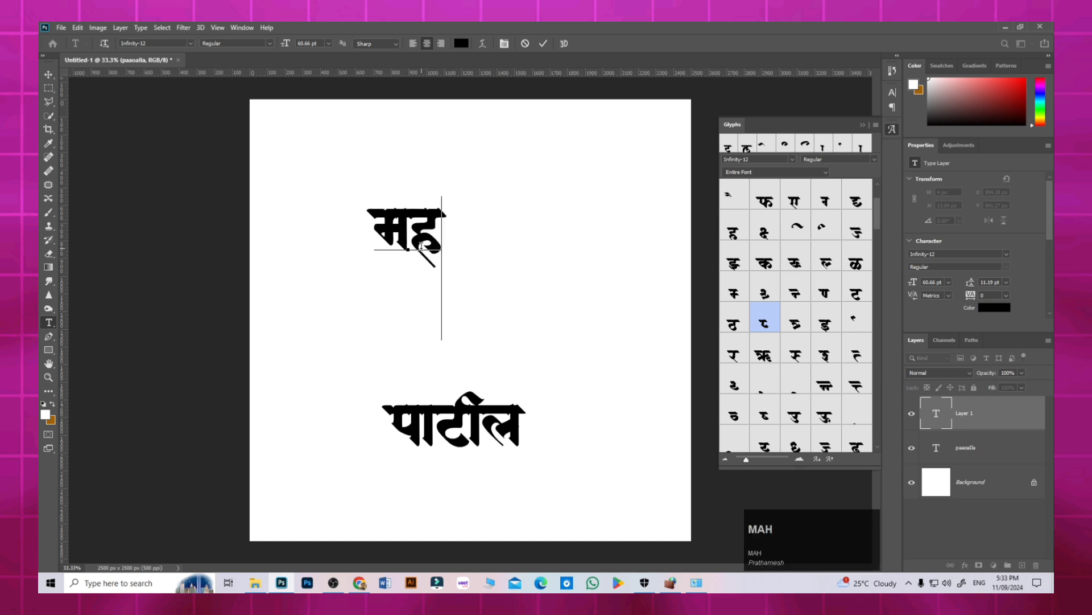
type("a")
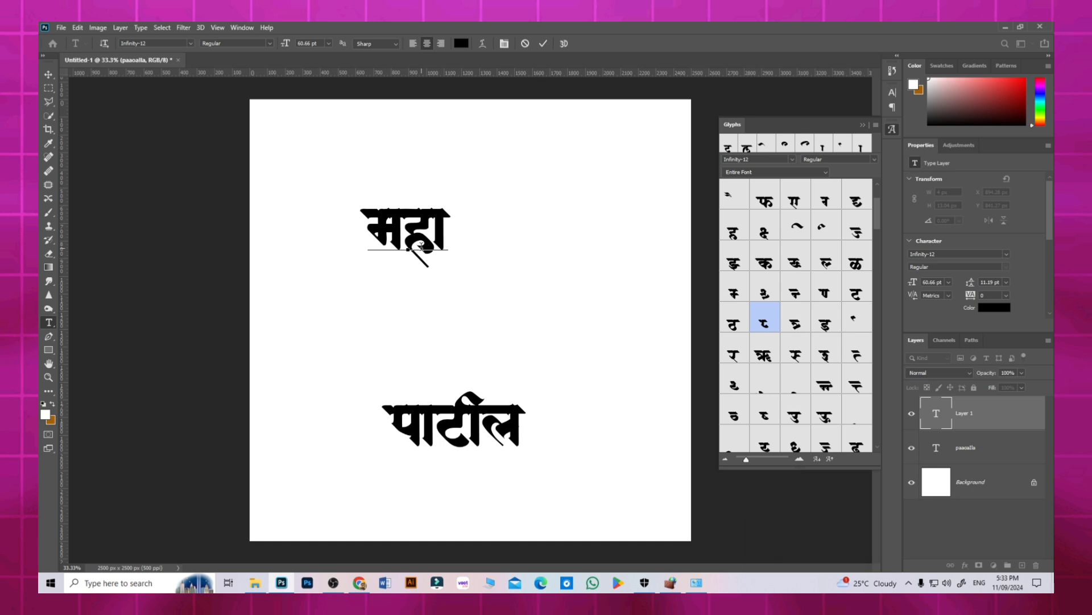
type("r")
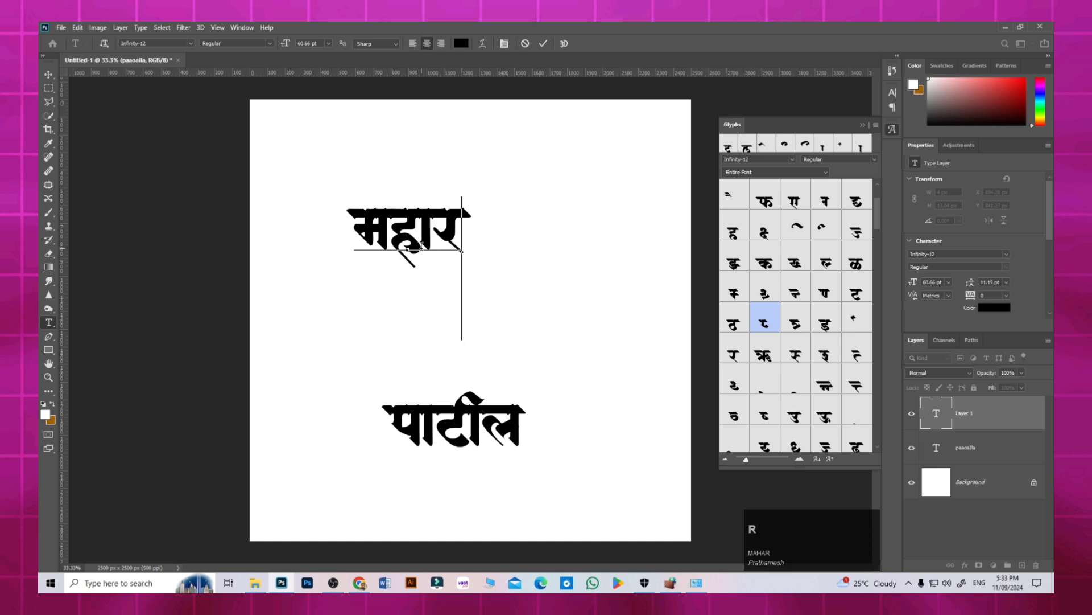
type("j")
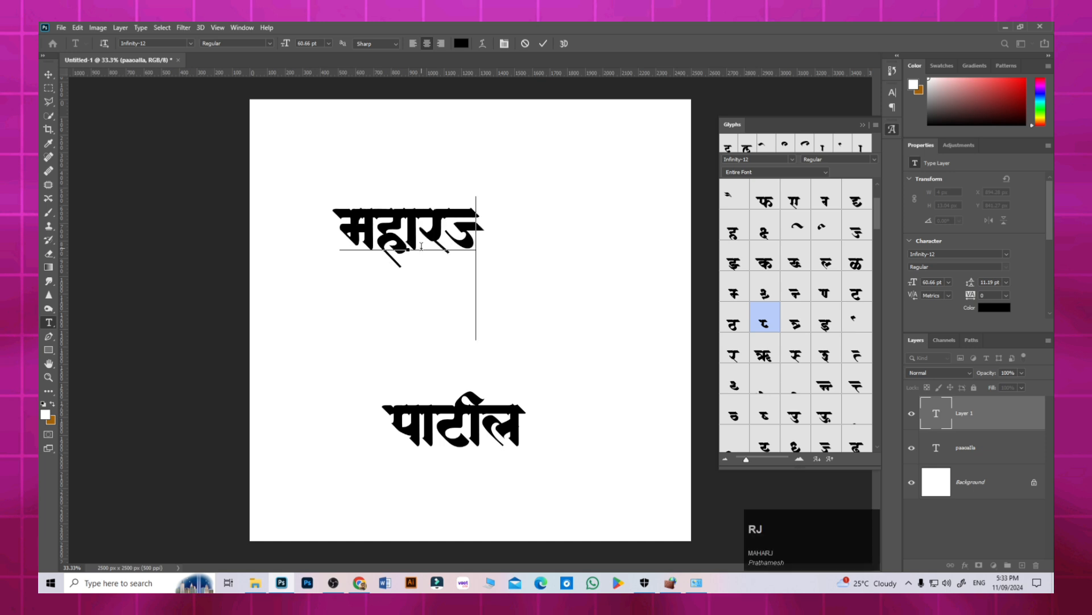
type("a")
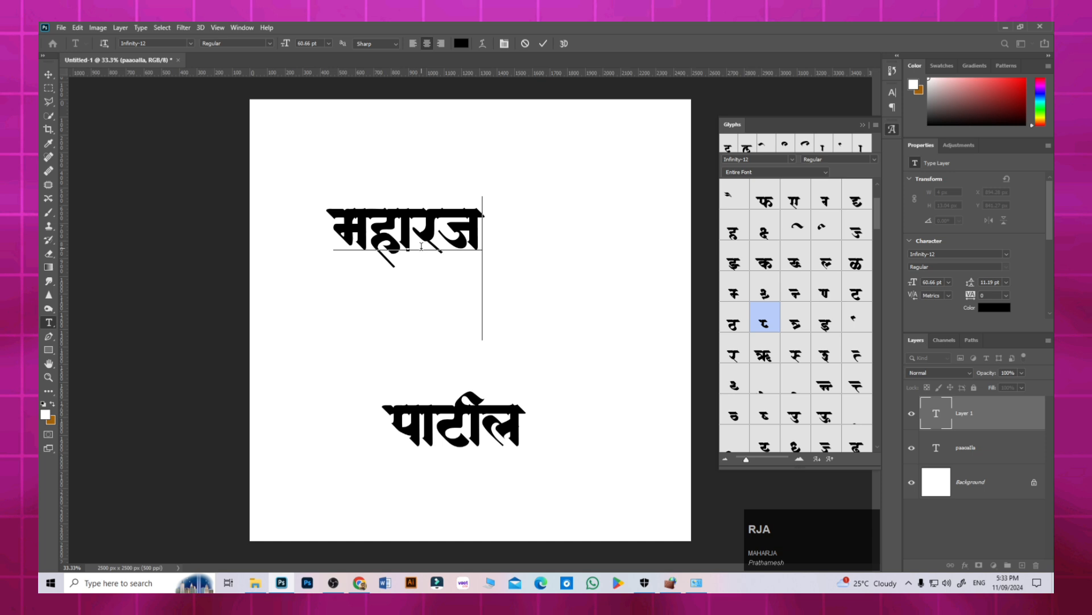
Step: Insert a vertical stem after र to form महाराज and place the word directly above पाटील
left_click(48, 75)
left_click_drag(431, 246, 460, 346)
left_click(48, 322)
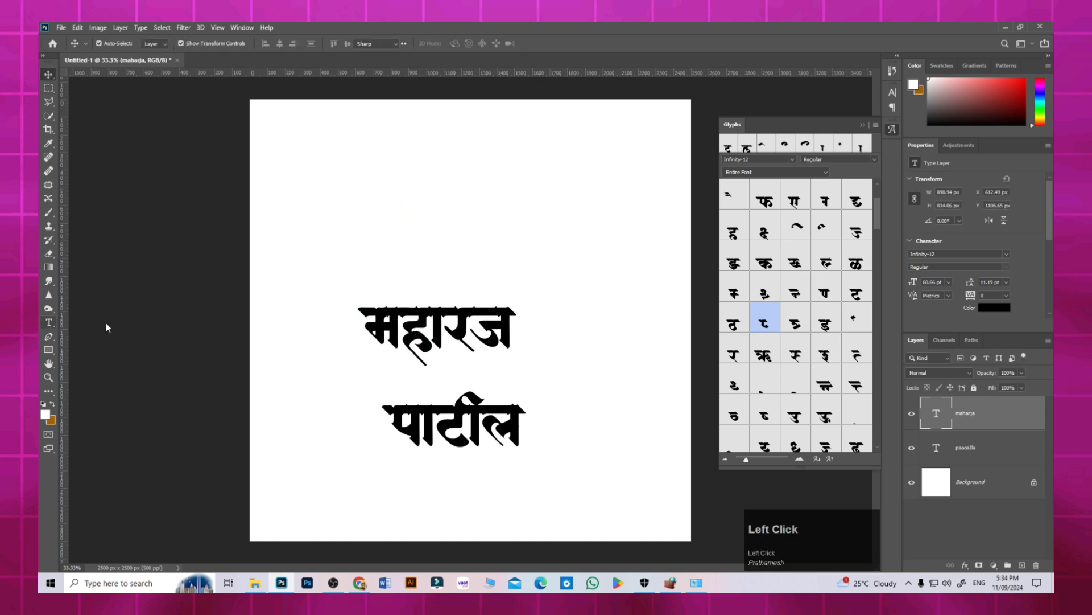
left_click(464, 329)
type("a")
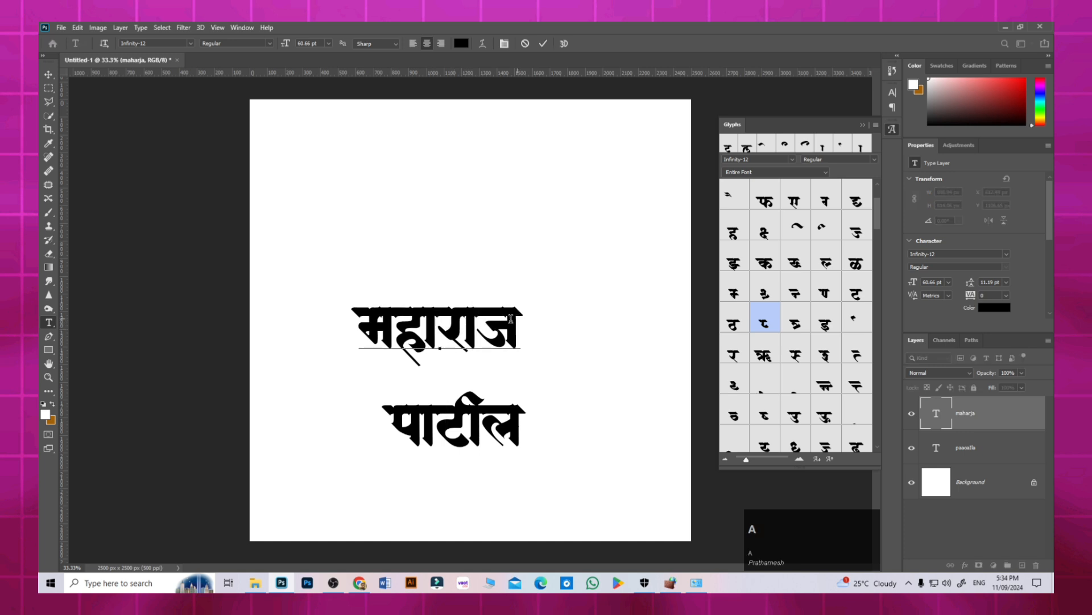
left_click_drag(498, 334, 517, 368)
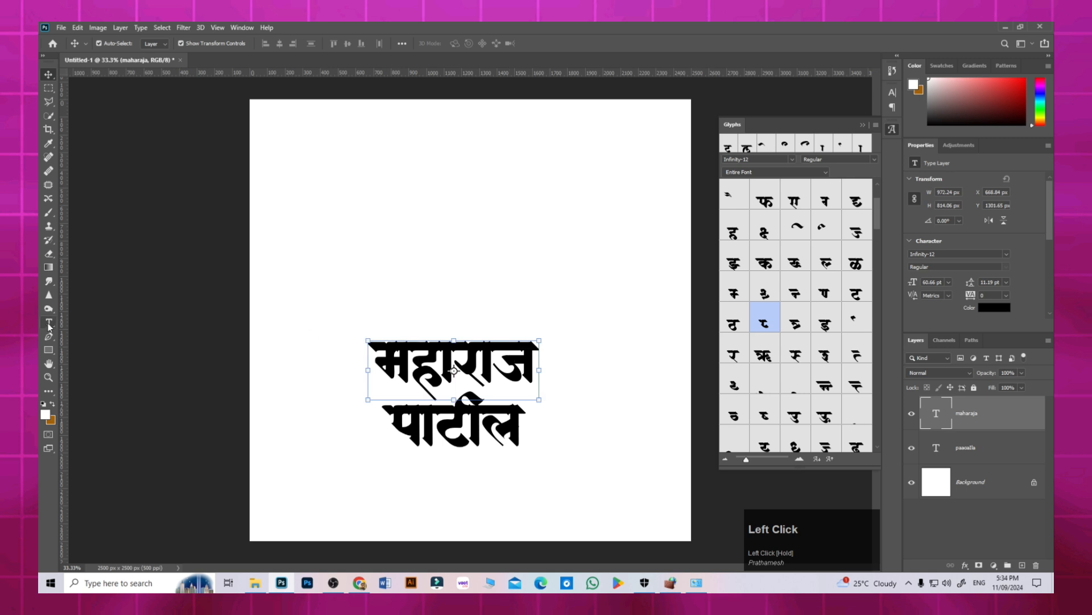
Step: Start a text layer near the canvas top with ga, try lowercase n, and replace it with uppercase N and a to form गण
left_click(49, 324)
left_click(414, 211)
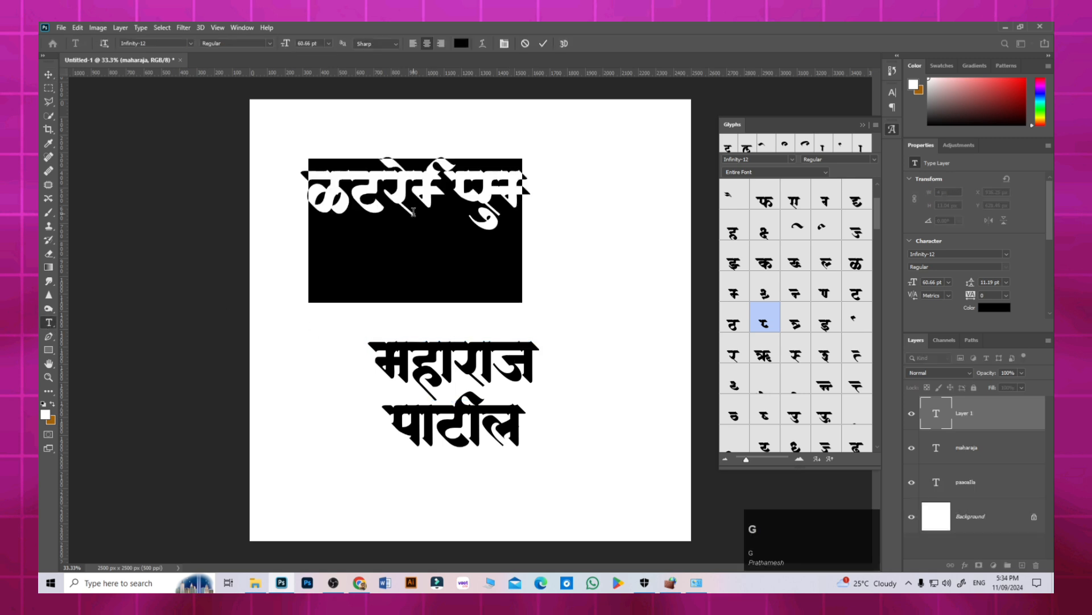
type("GA")
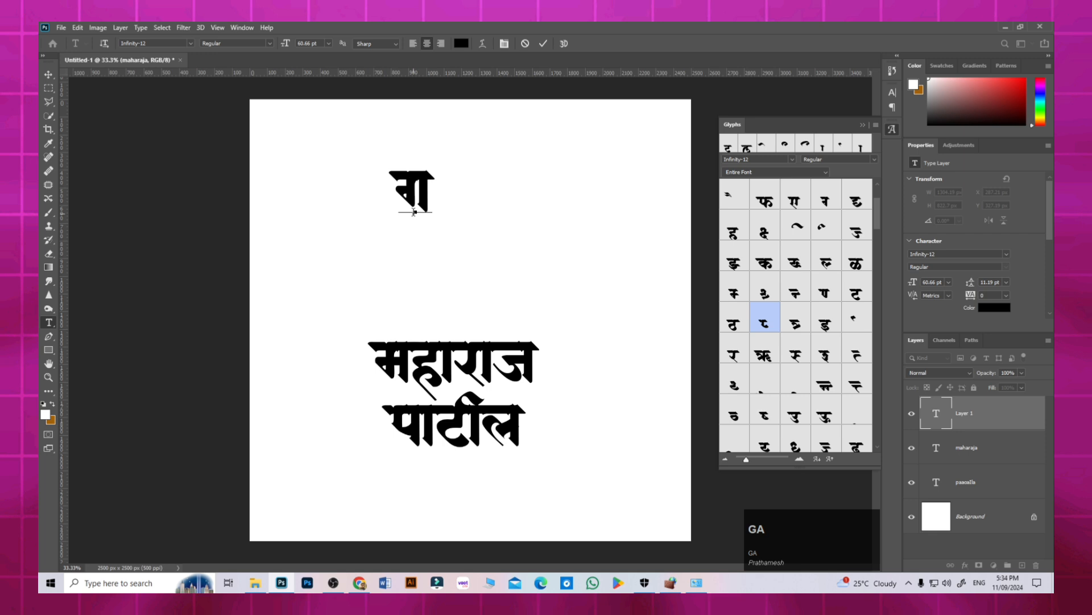
type("N")
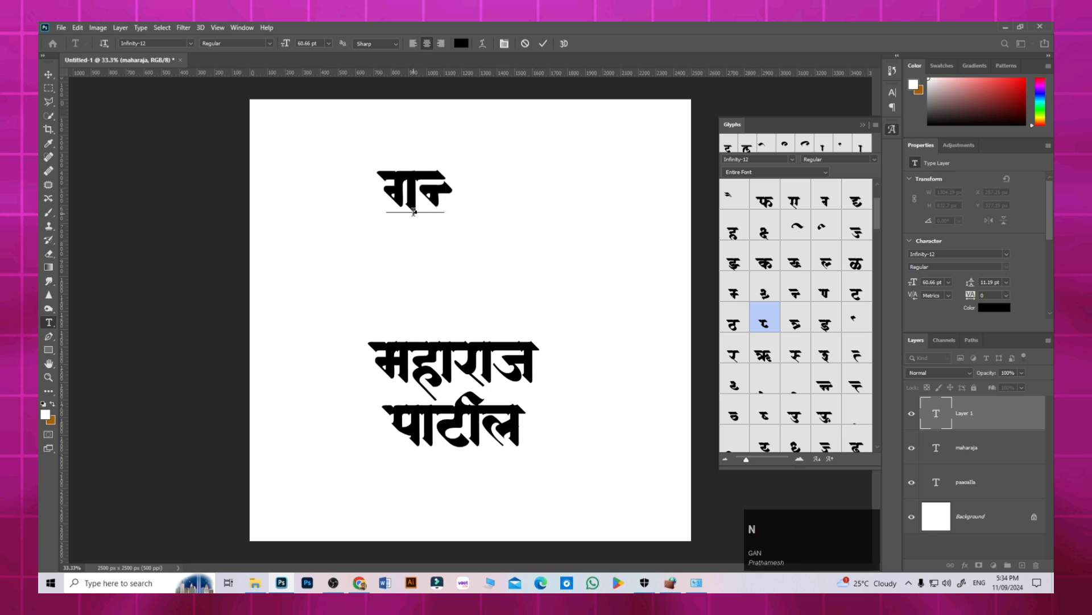
key("BackSpace")
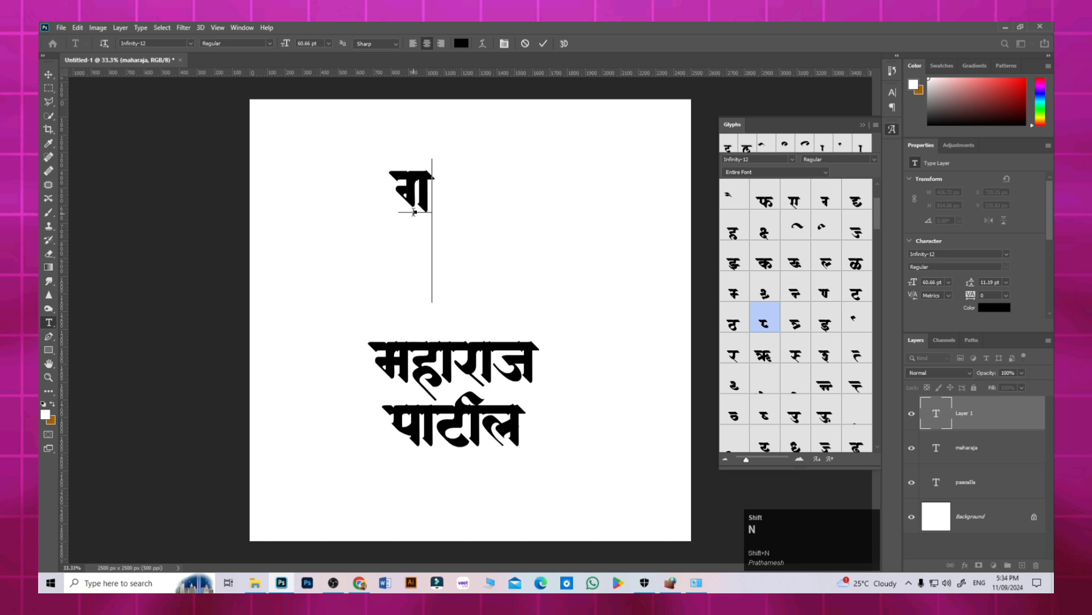
type("Na")
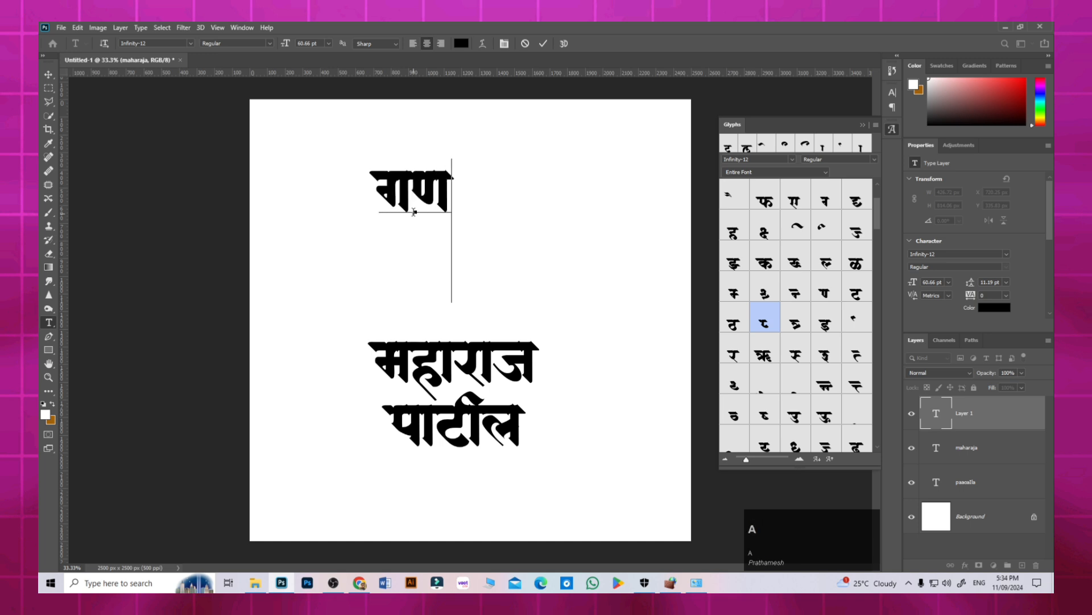
Step: Append pata and uppercase I to form गणपती, then move the word to about X 470 px, Y 265 px
type("p")
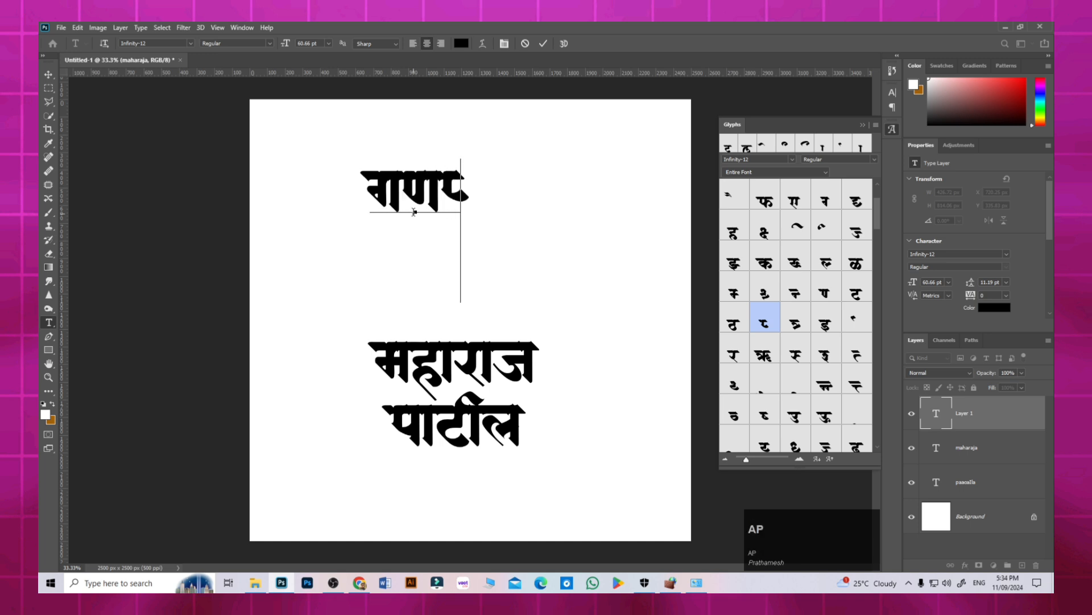
type("a")
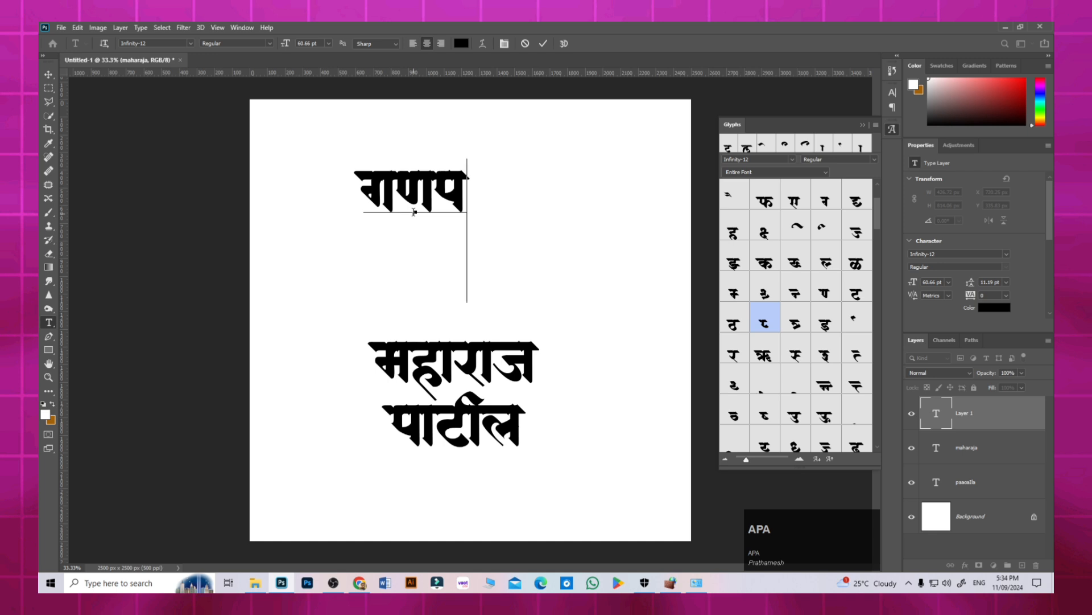
type("ta")
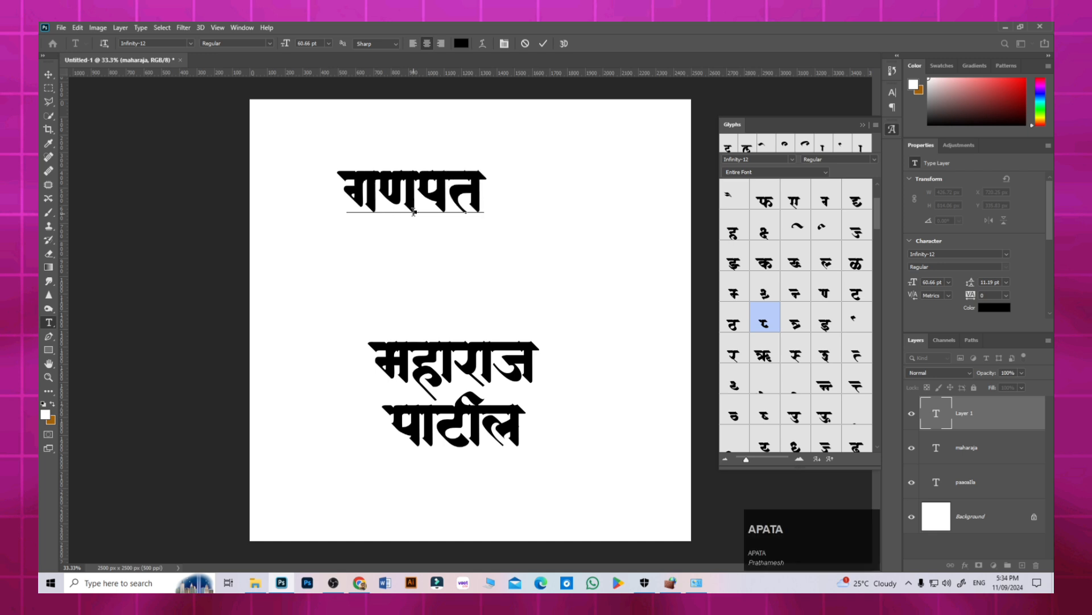
type("aI")
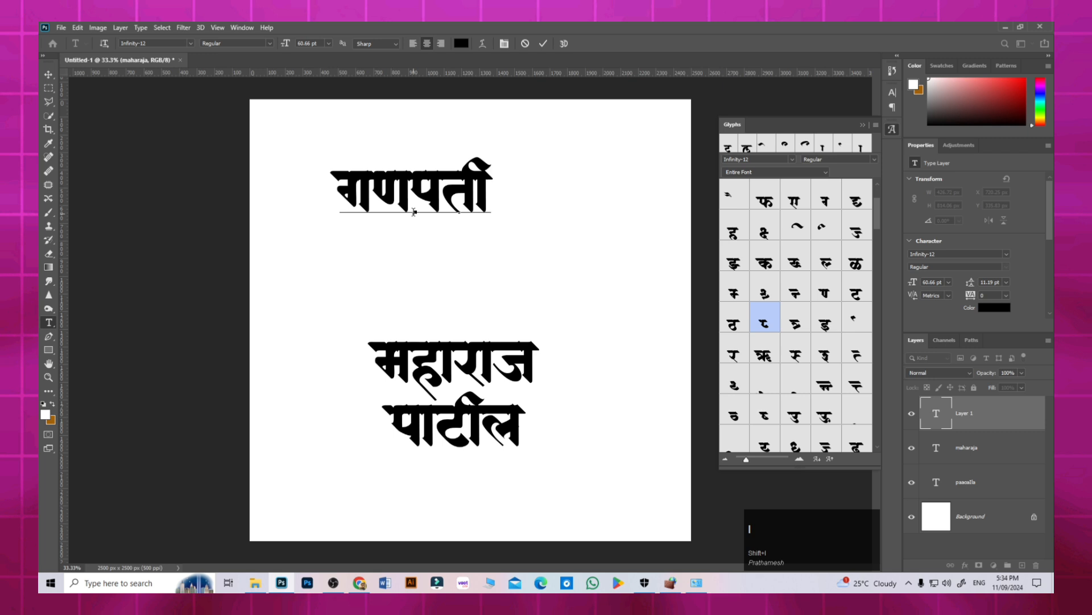
scroll(414, 222, "up", 1)
key("Return")
left_click(49, 75)
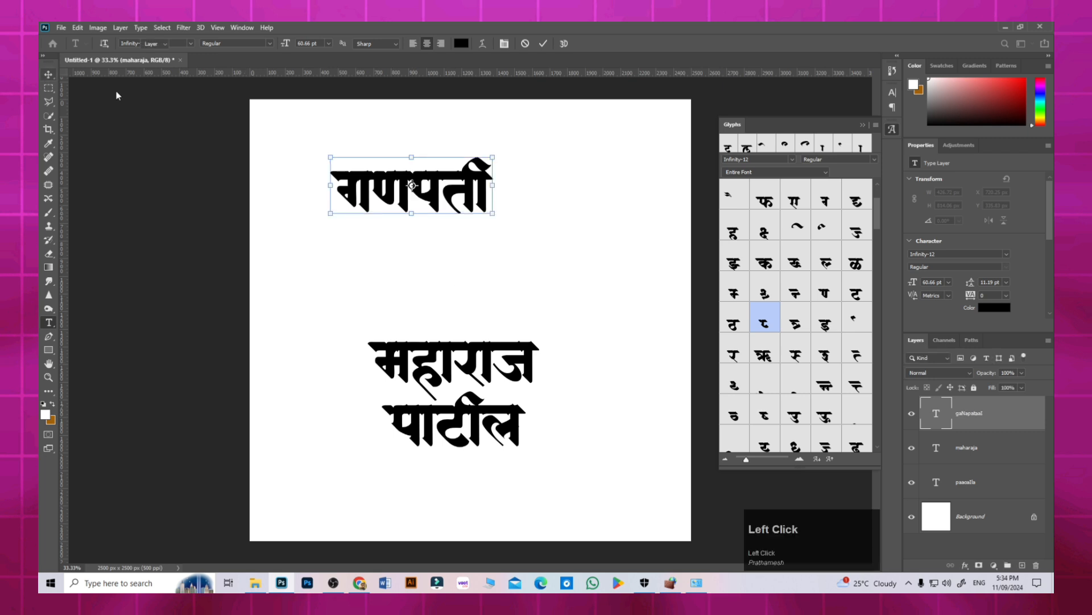
left_click_drag(471, 196, 472, 185)
Step: Add a new text layer below गणपती, clear its placeholder text, and enter bapp
key("t")
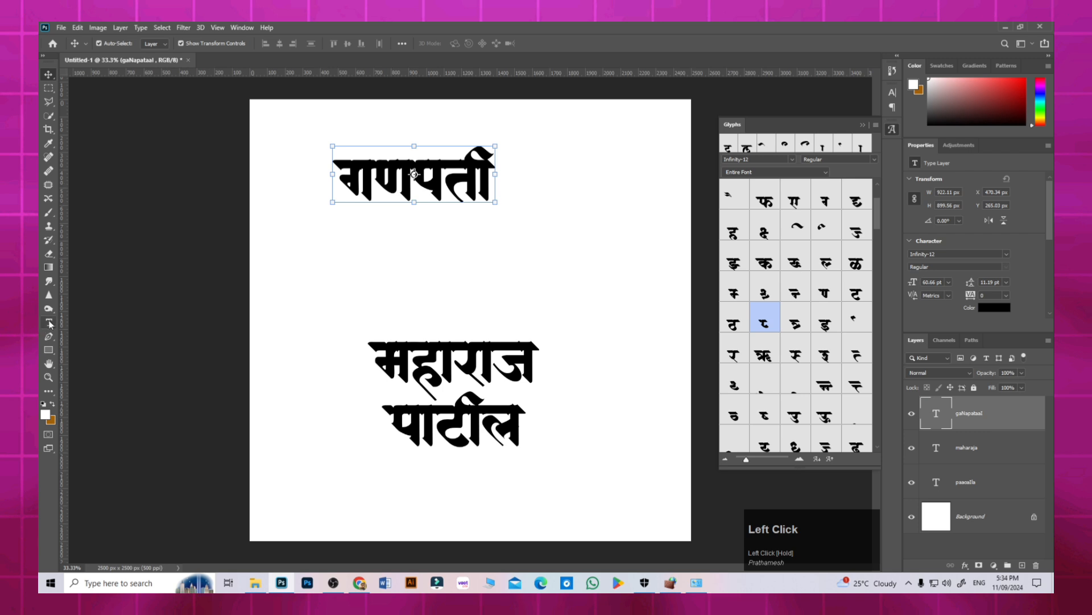
left_click(320, 275)
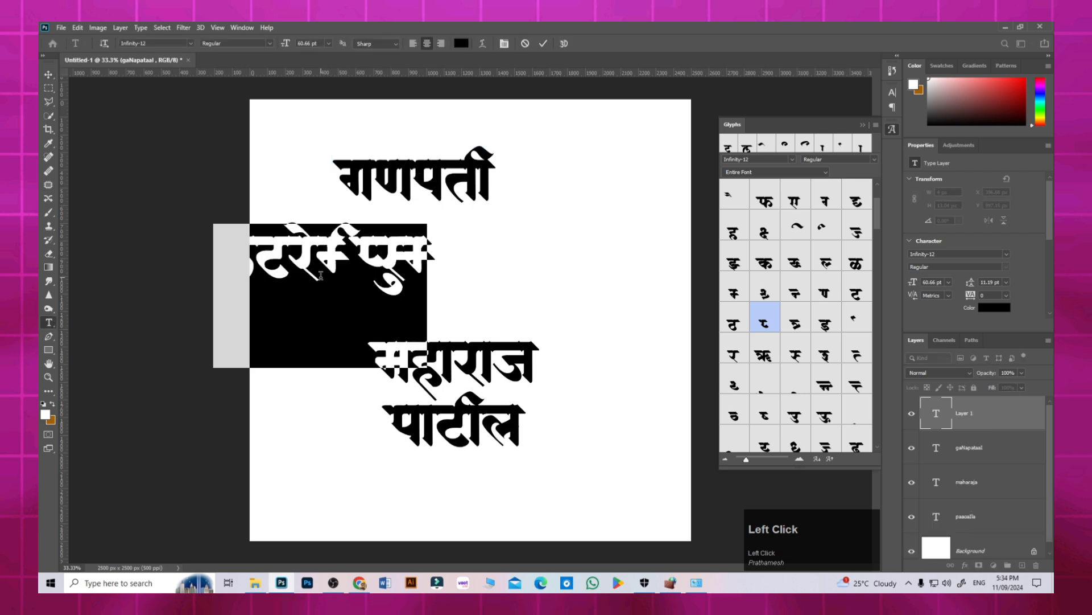
key("BackSpace")
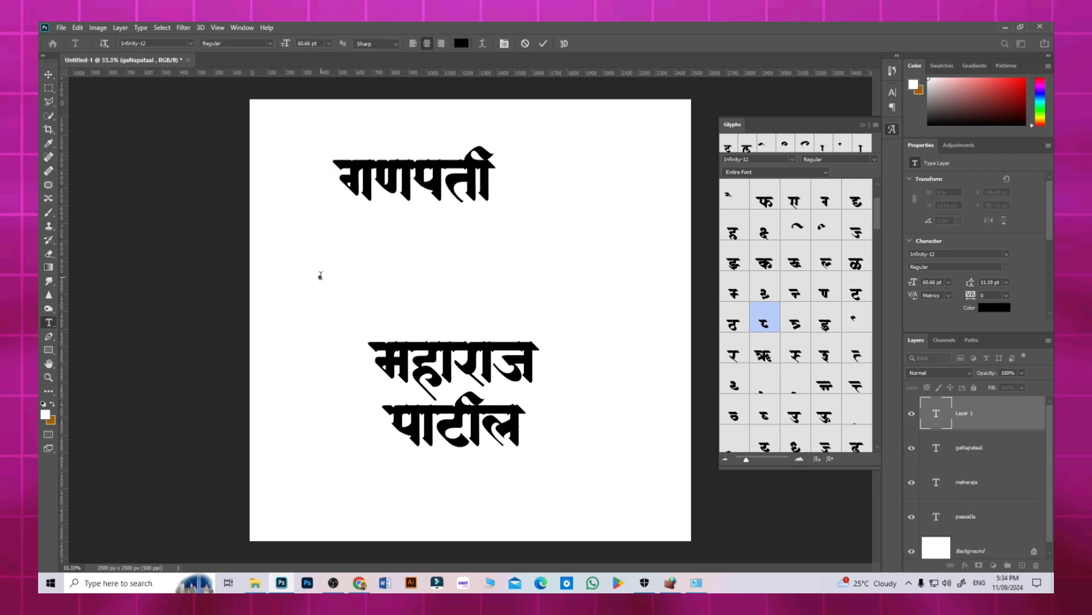
type("B")
type("ap")
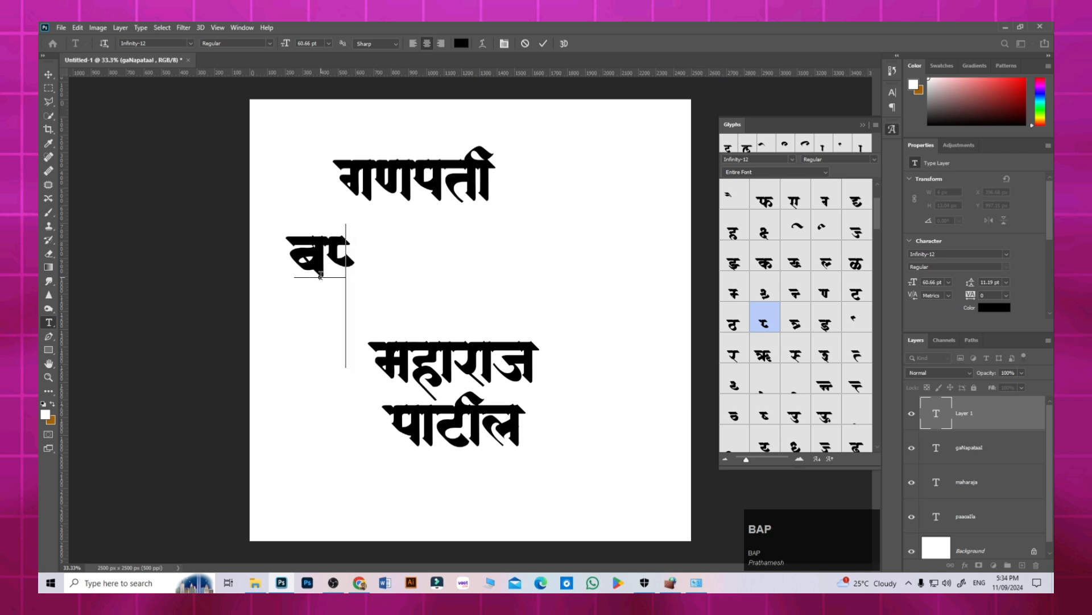
type("p")
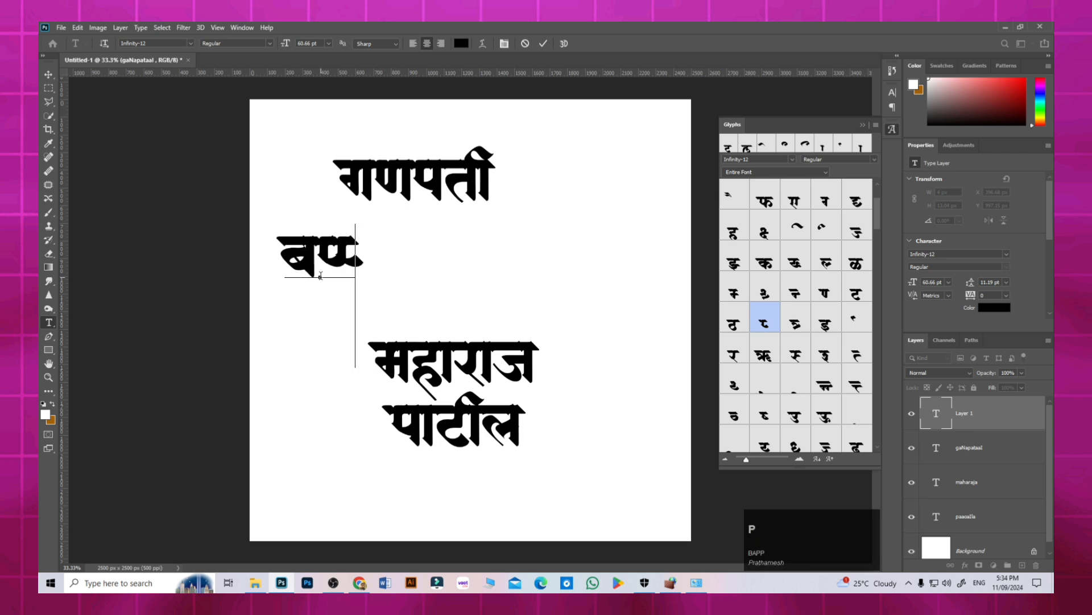
Step: Insert a stem after ब, append aa to form बाप्पा, and place the word directly under गणपती
type("a")
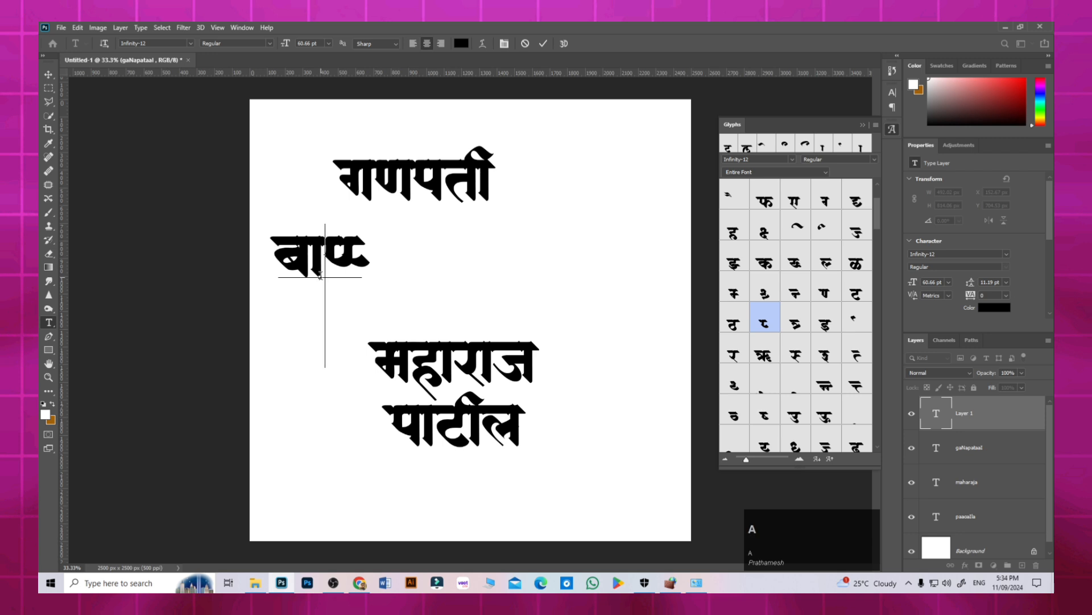
key("Right")
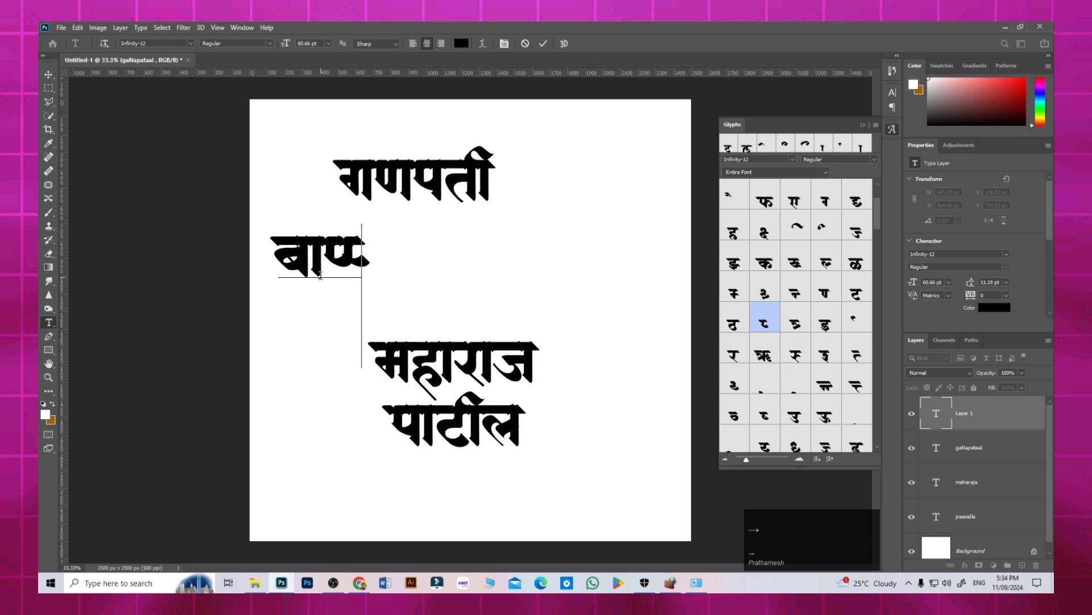
type("a")
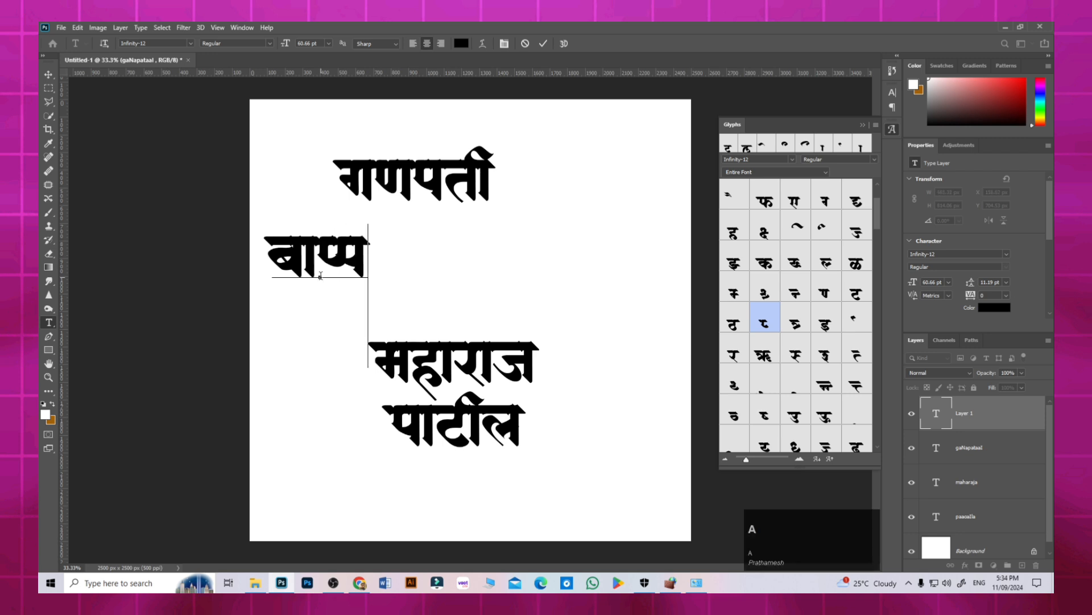
type("a")
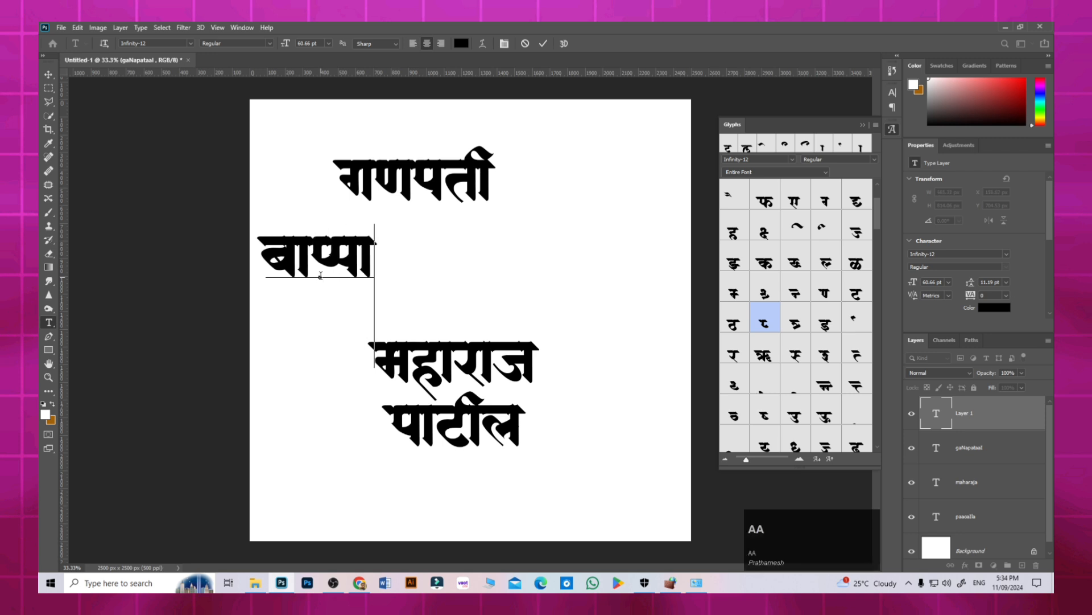
left_click(49, 73)
left_click_drag(354, 267, 471, 241)
Step: Add a new text layer below बाप्पा and enter maaeryaa to write मोरया
left_click(49, 322)
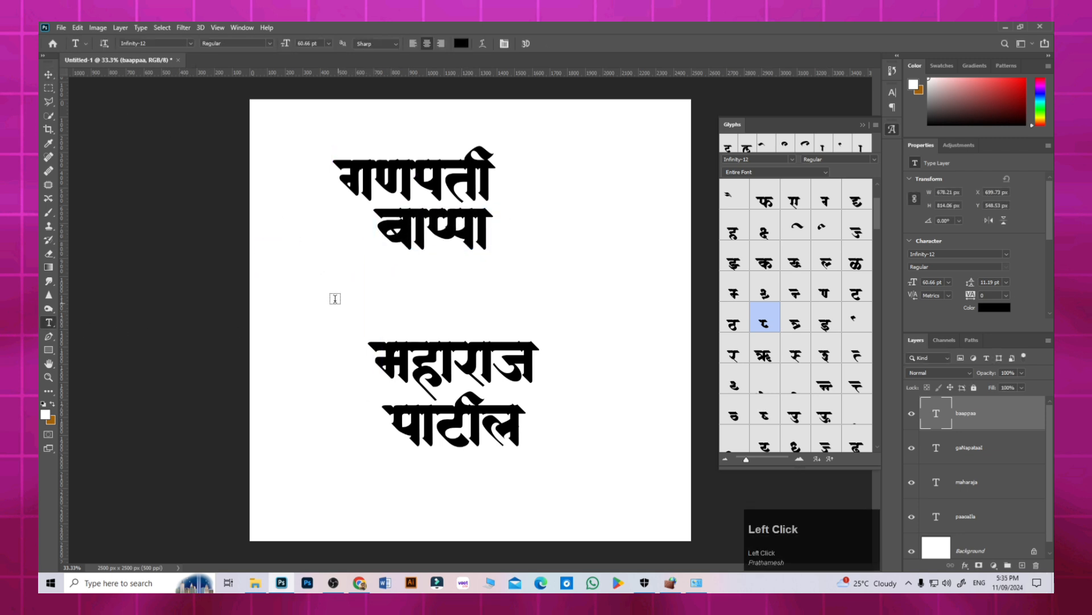
left_click(335, 298)
type("m")
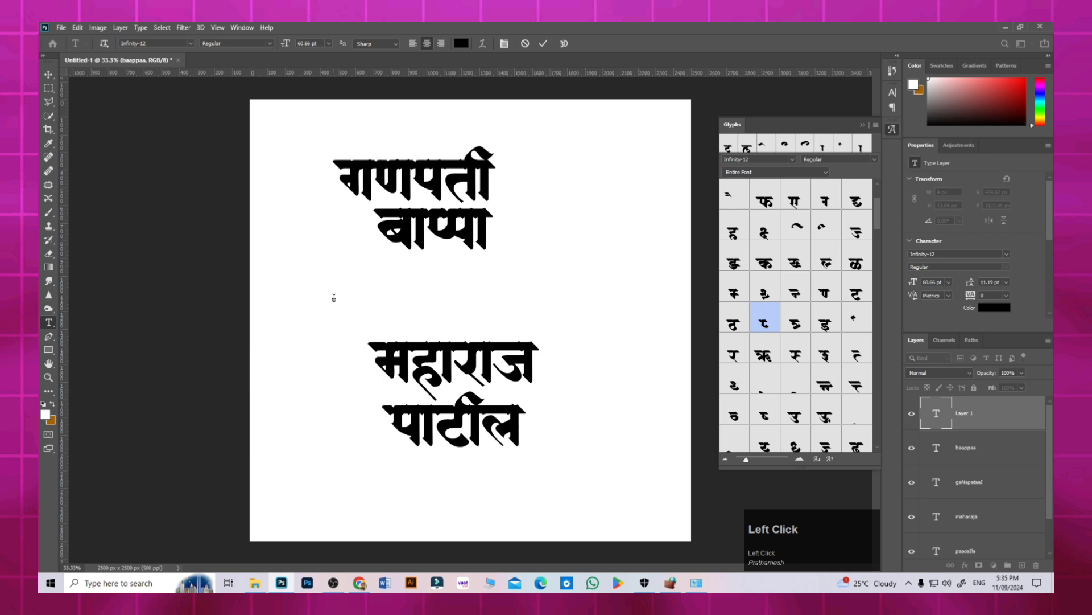
type("a")
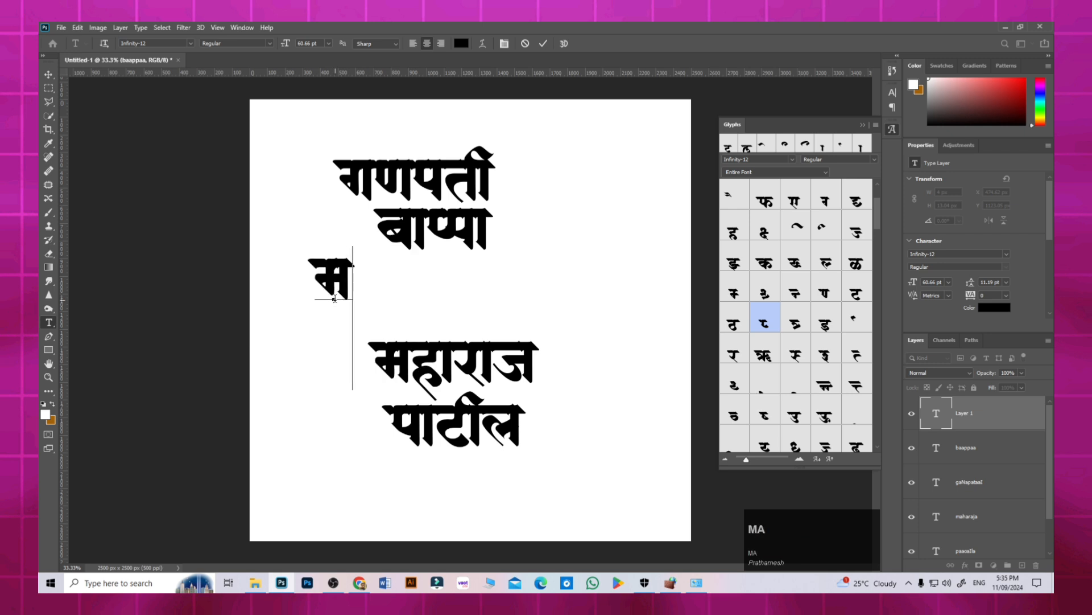
type("a")
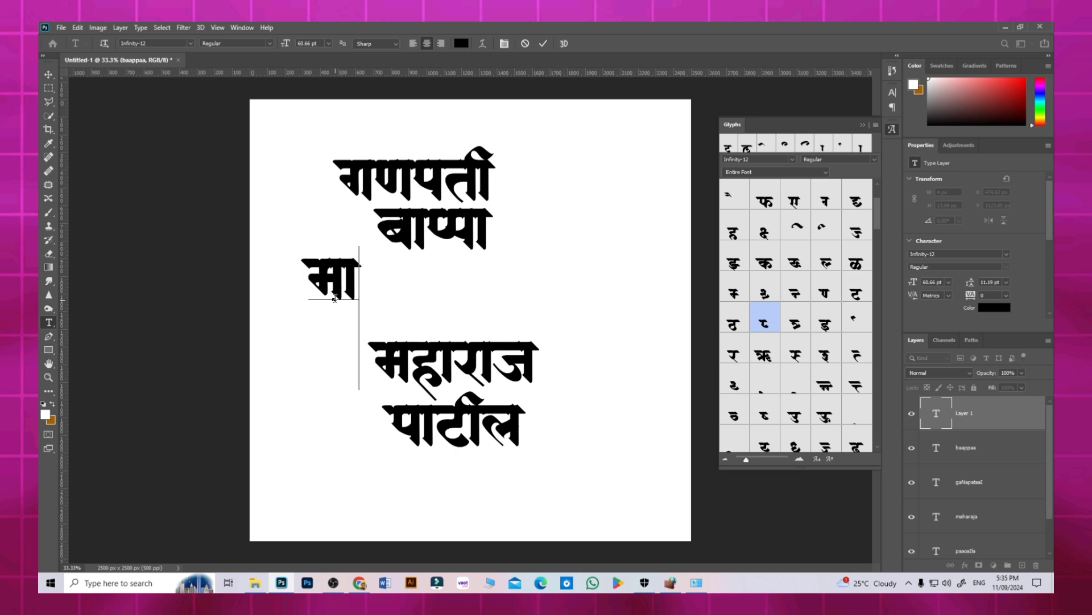
type("E")
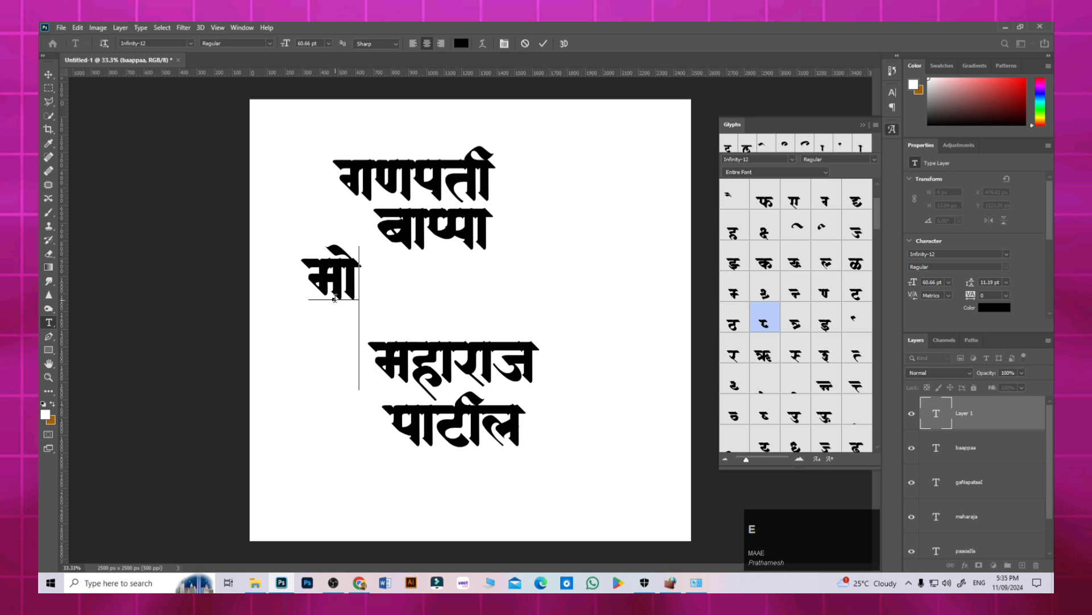
type("r")
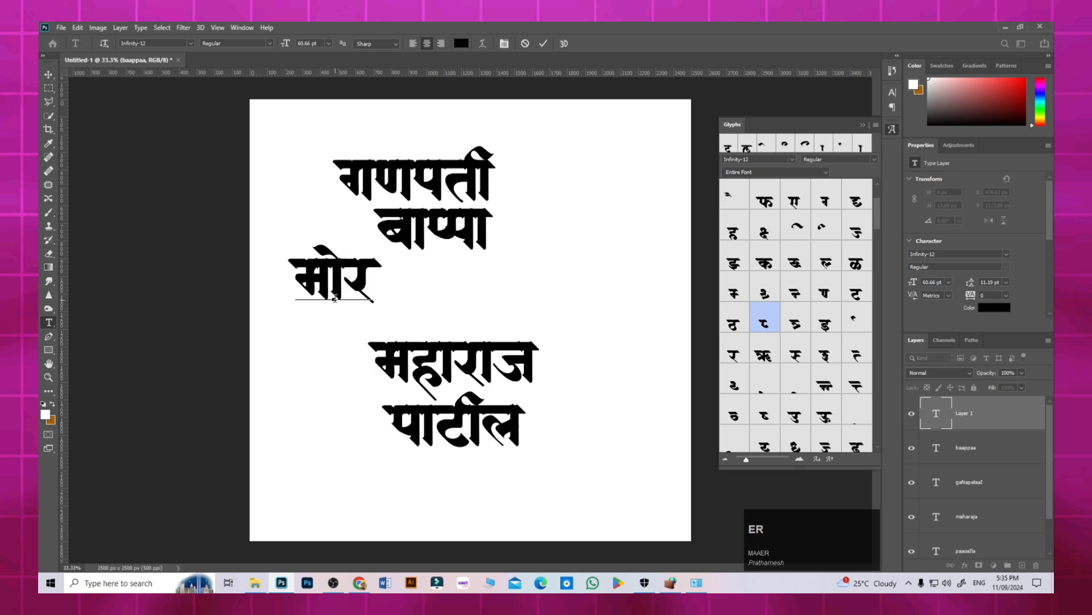
type("yaa")
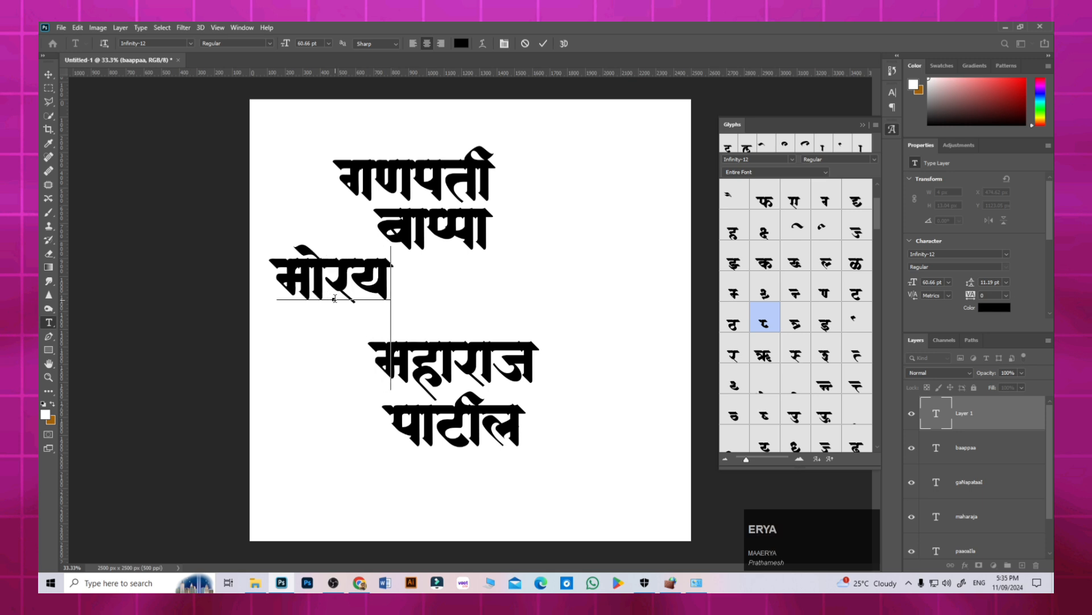
Step: Move मोरया directly beneath बाप्पा, to about X 542 px, Y 797 px, and deselect the layer
left_click(48, 75)
left_click_drag(377, 294, 465, 290)
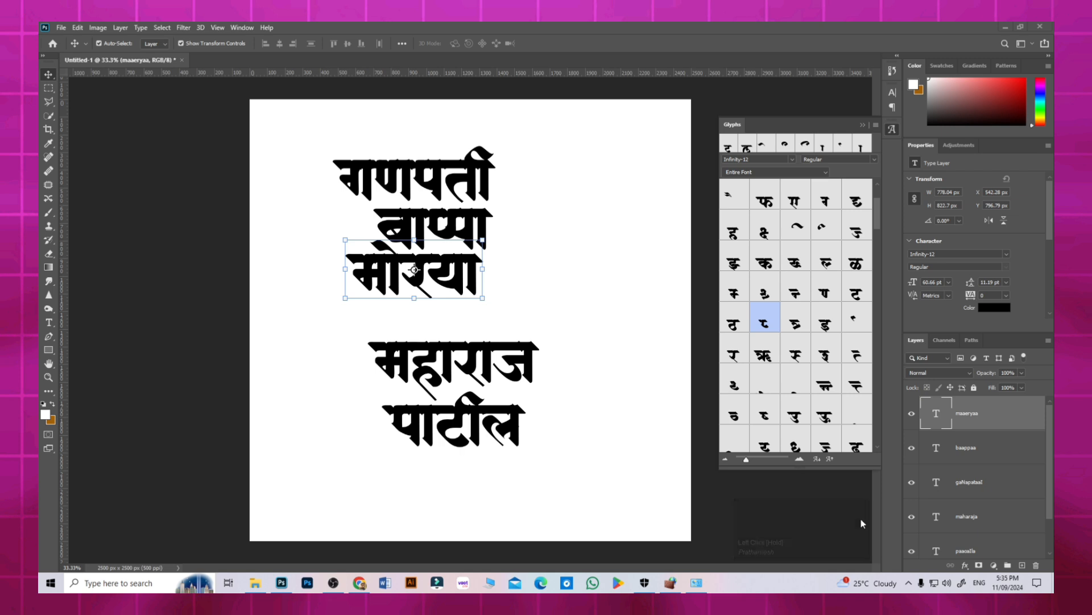
left_click(739, 523)
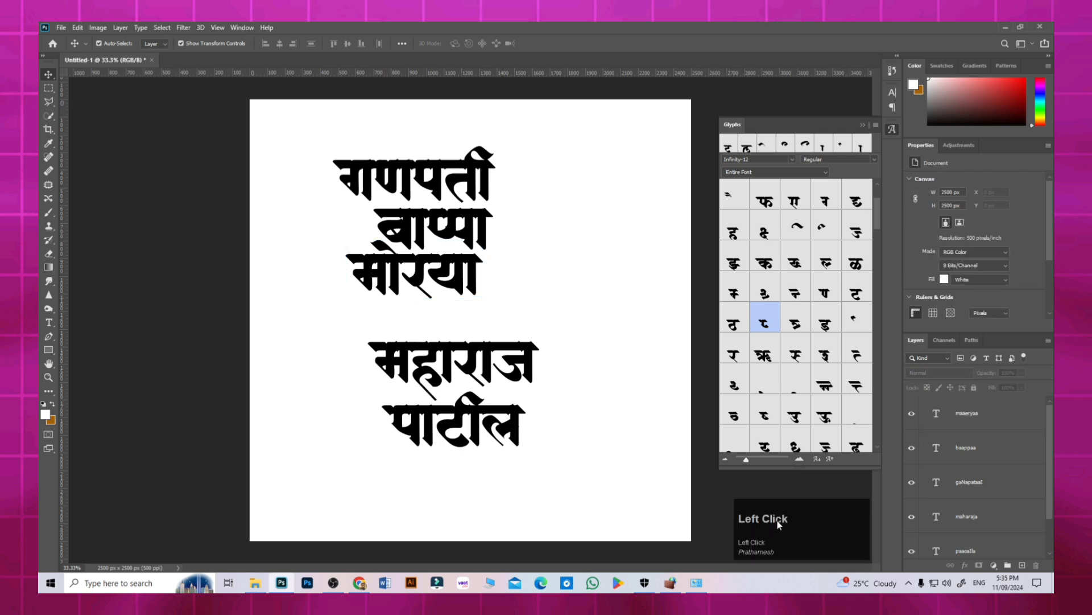